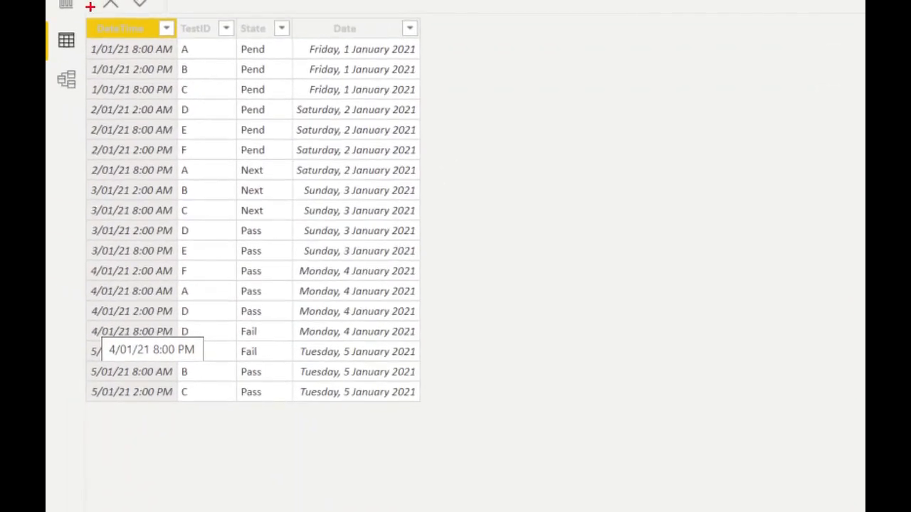
{"action": "mouse_move", "coordinate": [86, 12]}
{"action": "left_mouse_down"}
{"action": "mouse_move", "coordinate": [136, 78]}
{"action": "mouse_move", "coordinate": [464, 397]}
{"action": "mouse_move", "coordinate": [464, 419]}
{"action": "left_mouse_up"}
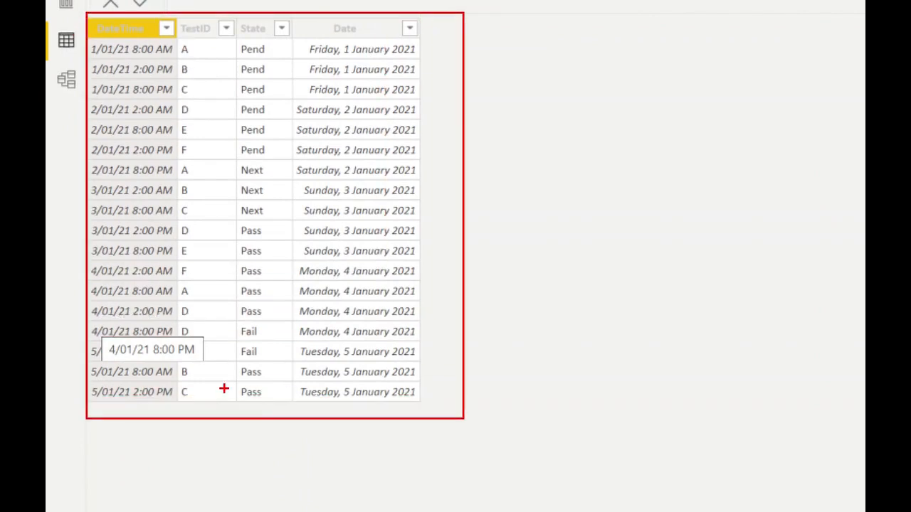
{"action": "mouse_move", "coordinate": [240, 408]}
{"action": "left_mouse_down"}
{"action": "mouse_move", "coordinate": [204, 183]}
{"action": "mouse_move", "coordinate": [140, 3]}
{"action": "mouse_move", "coordinate": [168, 12]}
{"action": "left_mouse_up"}
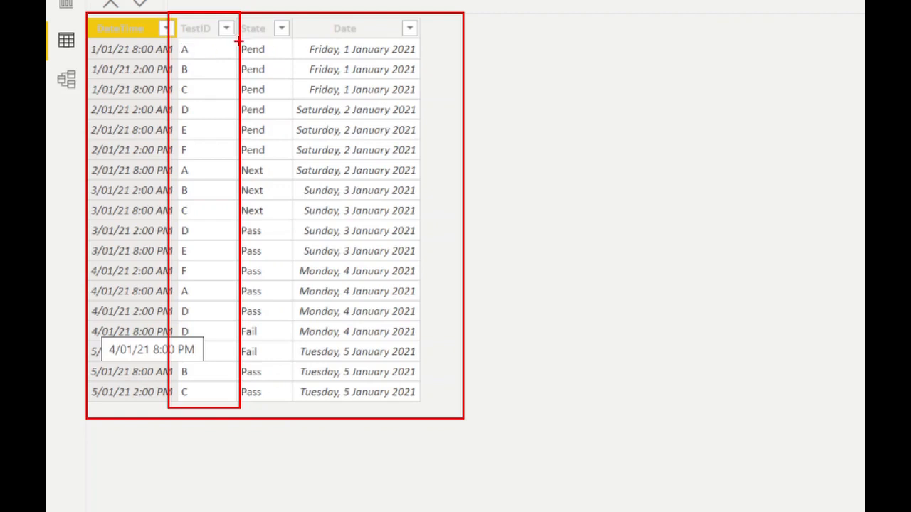
{"action": "left_click_drag", "start_coordinate": [239, 41], "coordinate": [296, 60]}
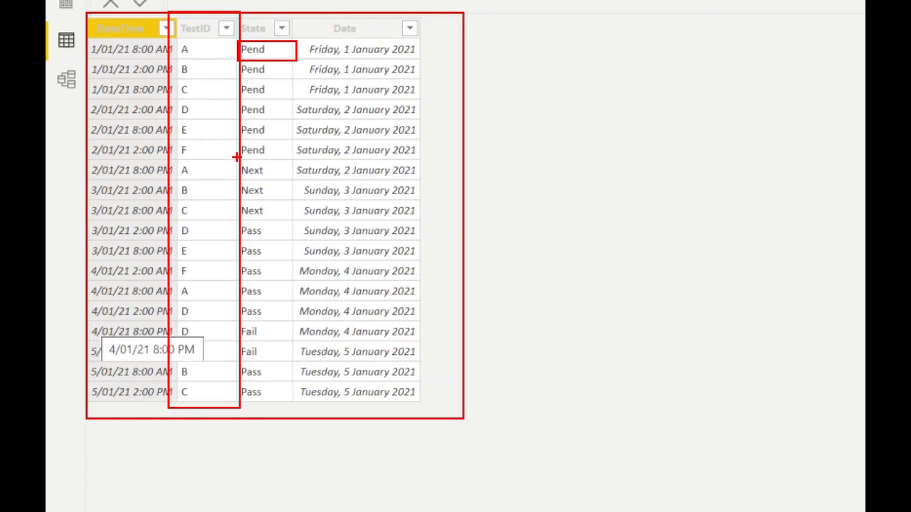
{"action": "left_click_drag", "start_coordinate": [236, 158], "coordinate": [292, 181]}
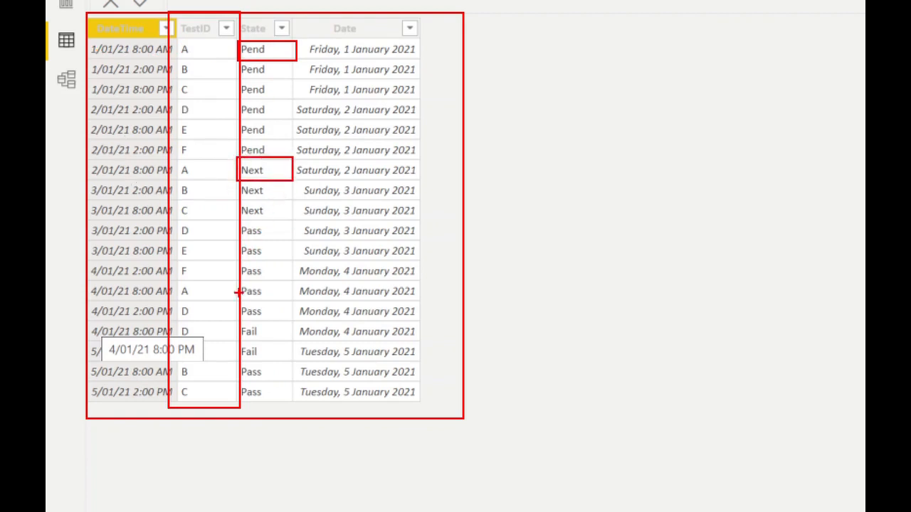
{"action": "mouse_move", "coordinate": [237, 277]}
{"action": "left_mouse_down"}
{"action": "mouse_move", "coordinate": [273, 304]}
{"action": "mouse_move", "coordinate": [296, 303]}
{"action": "left_mouse_up"}
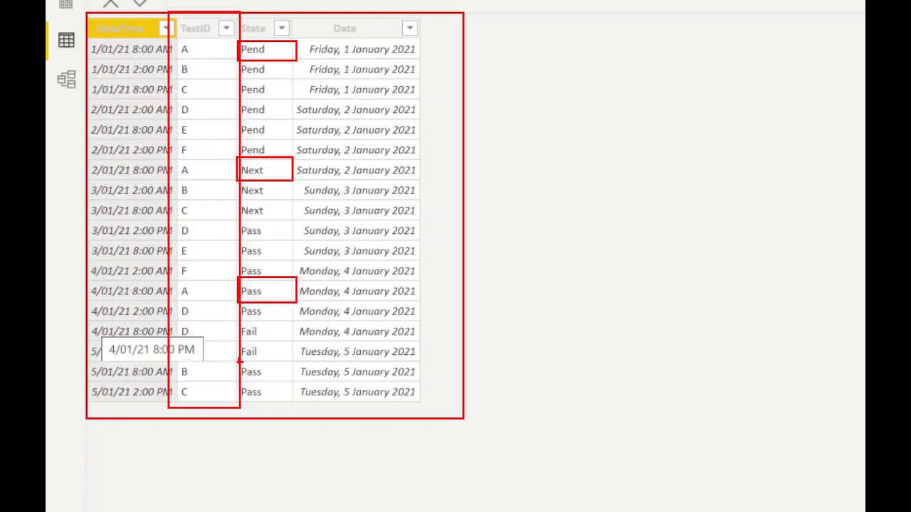
{"action": "left_click_drag", "start_coordinate": [234, 339], "coordinate": [295, 365]}
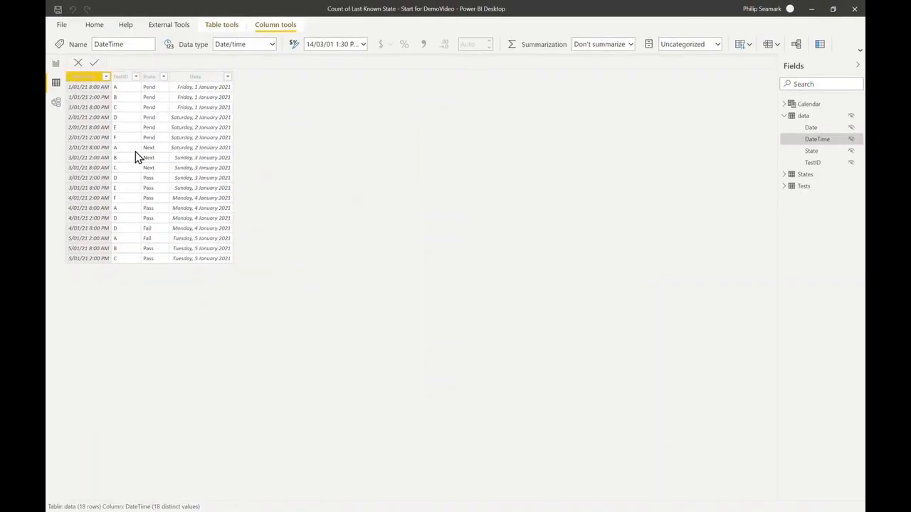
Show the hidden fields in the report's field list and expand the Calendar, data, States and Tests tables
{"action": "left_click", "coordinate": [59, 107]}
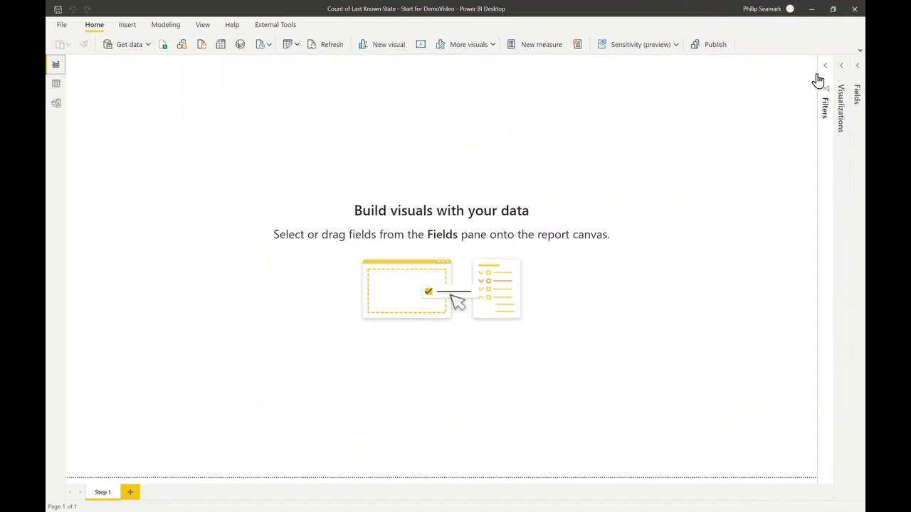
{"action": "left_click", "coordinate": [859, 80]}
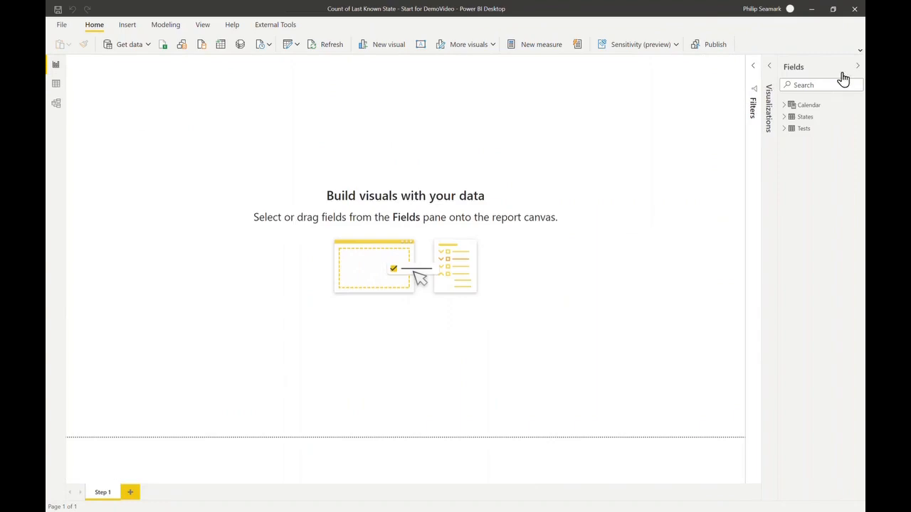
{"action": "left_click", "coordinate": [784, 129]}
{"action": "left_click", "coordinate": [784, 117]}
{"action": "left_click", "coordinate": [784, 105]}
{"action": "left_click", "coordinate": [859, 107]}
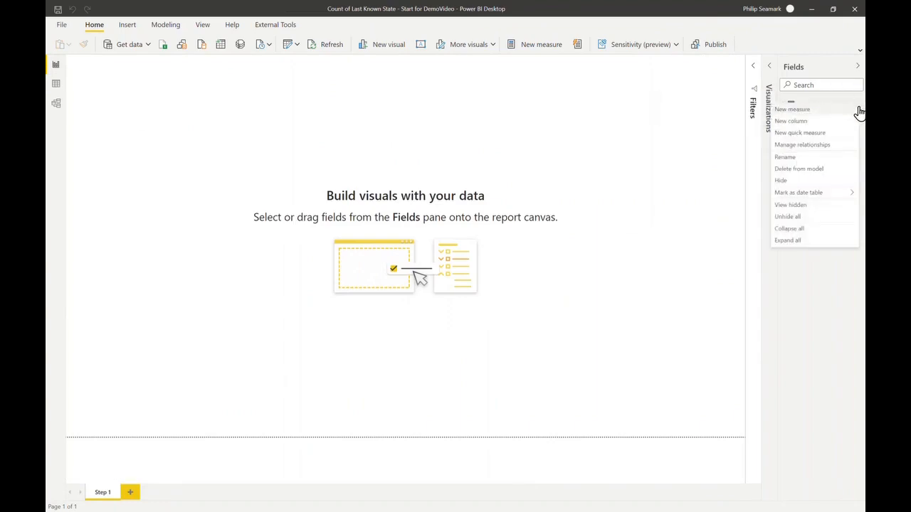
{"action": "left_click", "coordinate": [817, 205]}
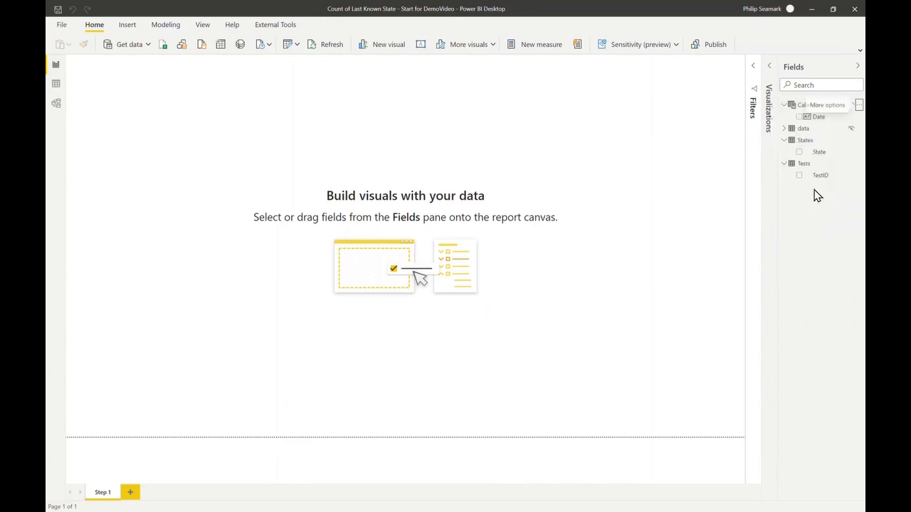
{"action": "left_click", "coordinate": [783, 130]}
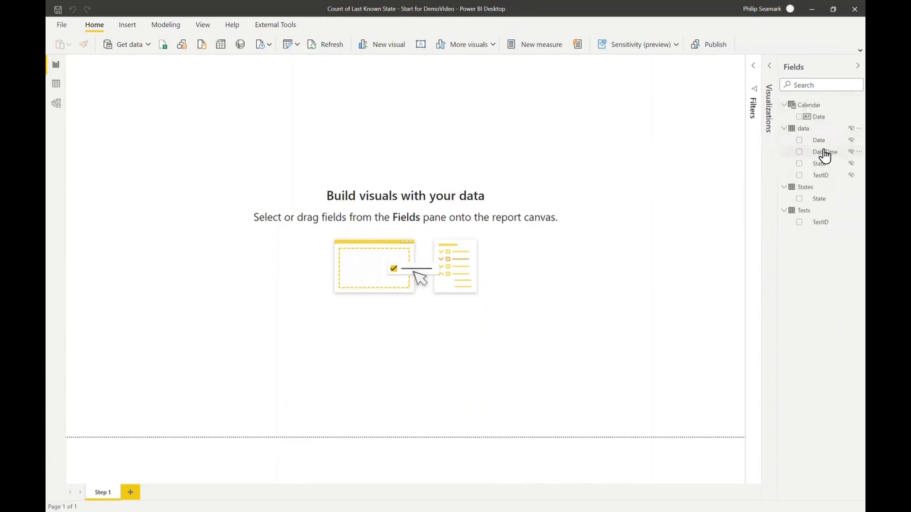
Build an enlarged matrix from the data table with DateTime as rows, TestID as columns and State as values
{"action": "left_click_drag", "start_coordinate": [824, 153], "coordinate": [130, 151]}
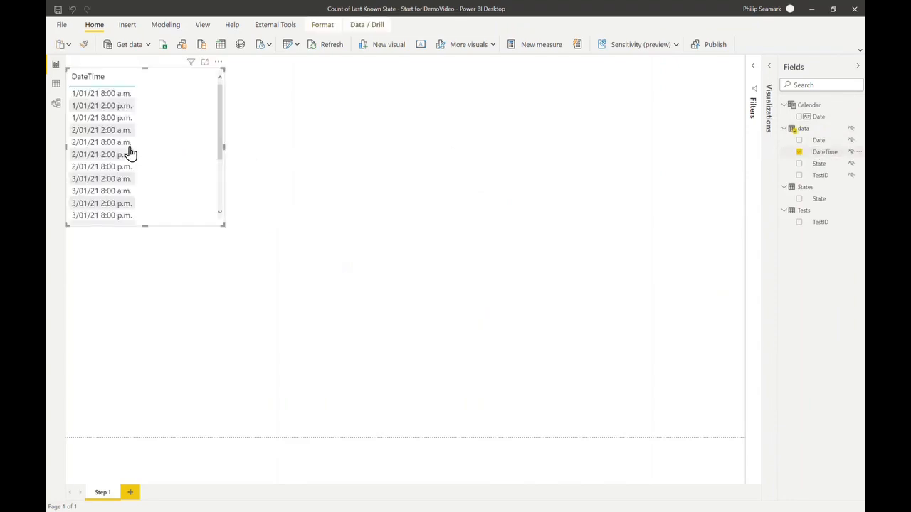
{"action": "left_click_drag", "start_coordinate": [223, 227], "coordinate": [496, 379]}
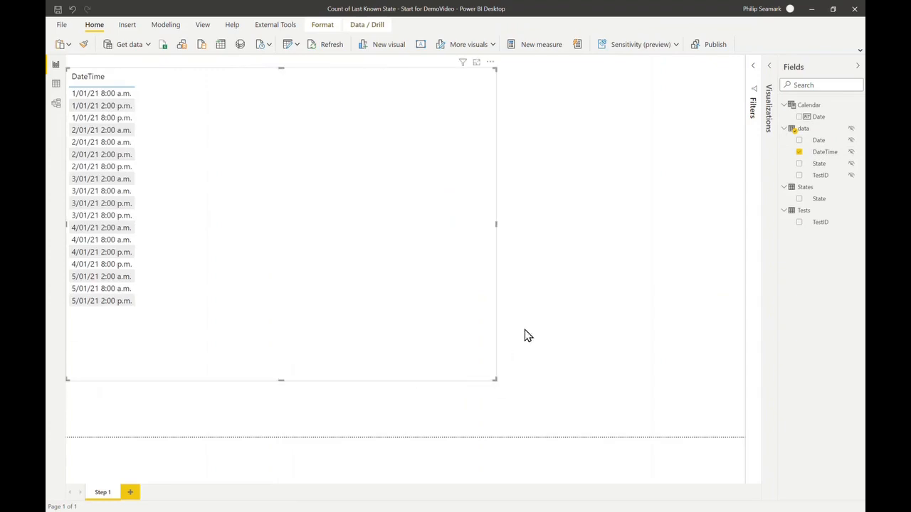
{"action": "left_click", "coordinate": [771, 68]}
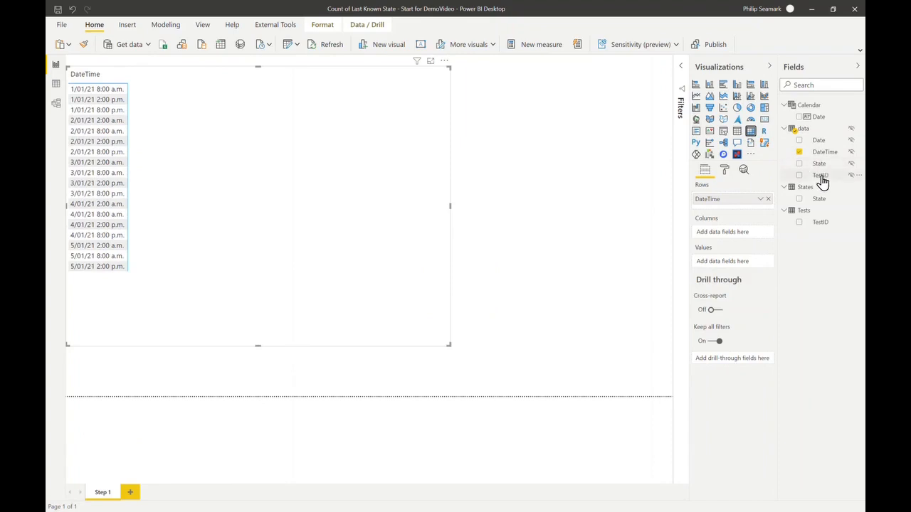
{"action": "left_click_drag", "start_coordinate": [821, 181], "coordinate": [721, 238]}
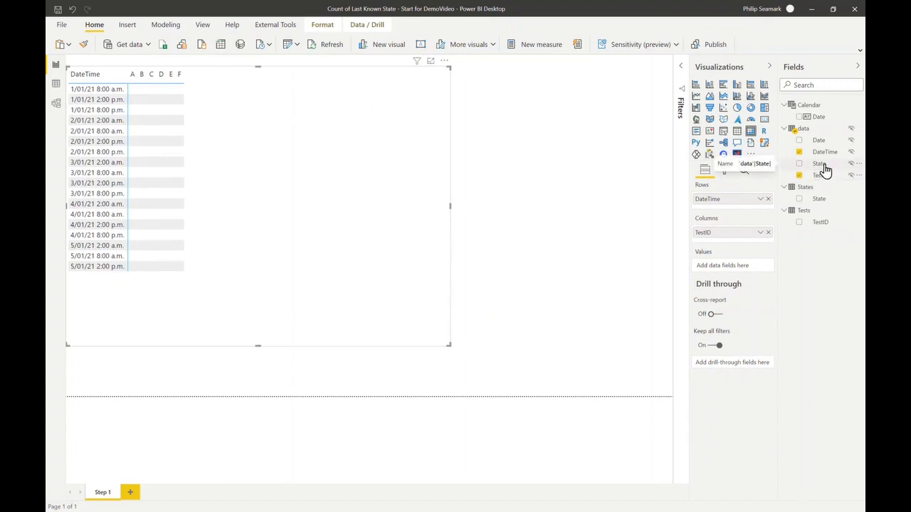
{"action": "left_click_drag", "start_coordinate": [822, 165], "coordinate": [720, 266]}
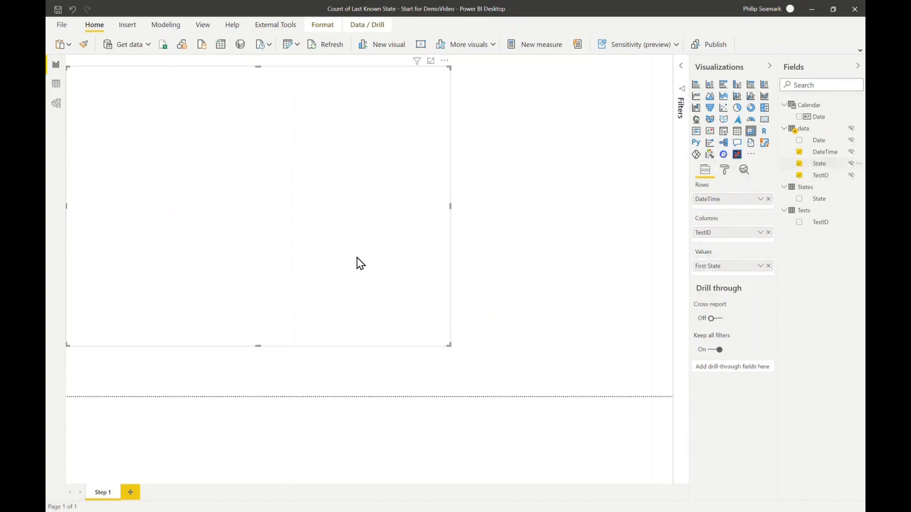
Turn off the row subtotals and column subtotals of the matrix
{"action": "left_click", "coordinate": [725, 172]}
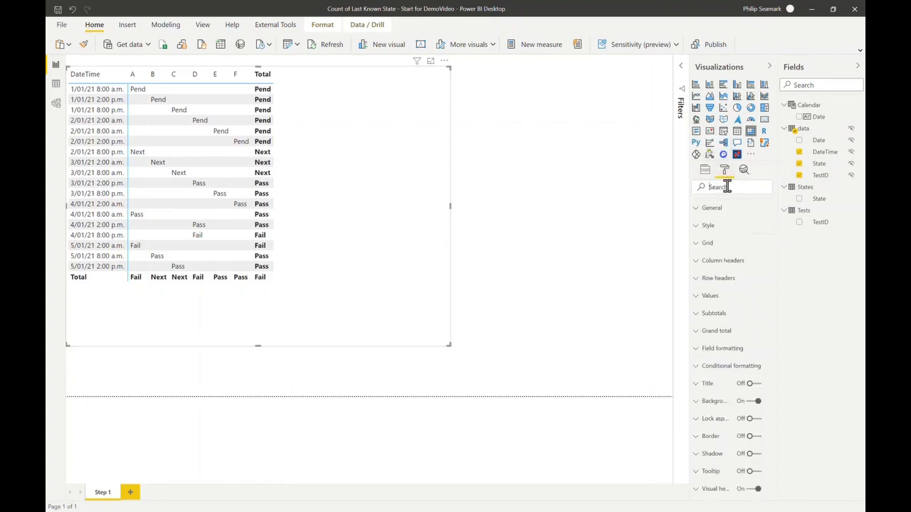
{"action": "left_click", "coordinate": [727, 186]}
{"action": "type", "text": "totals"}
{"action": "left_click", "coordinate": [712, 240]}
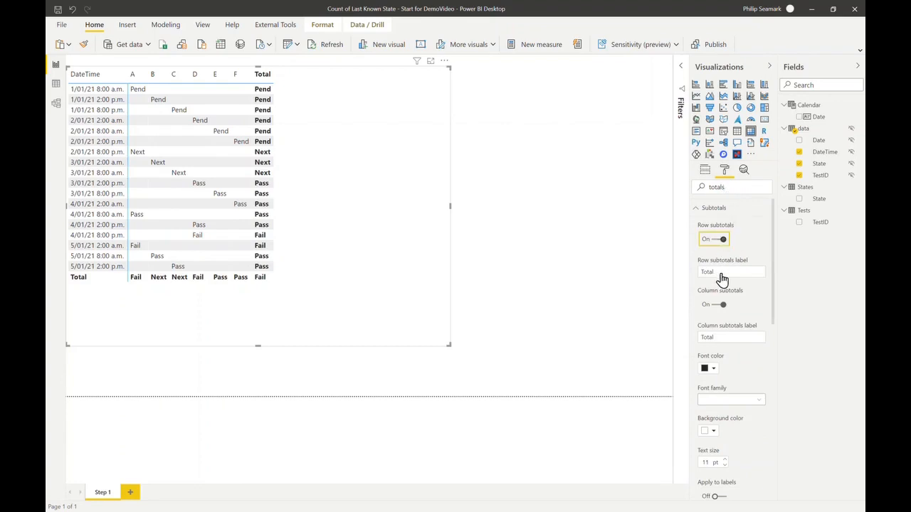
{"action": "left_click", "coordinate": [718, 304]}
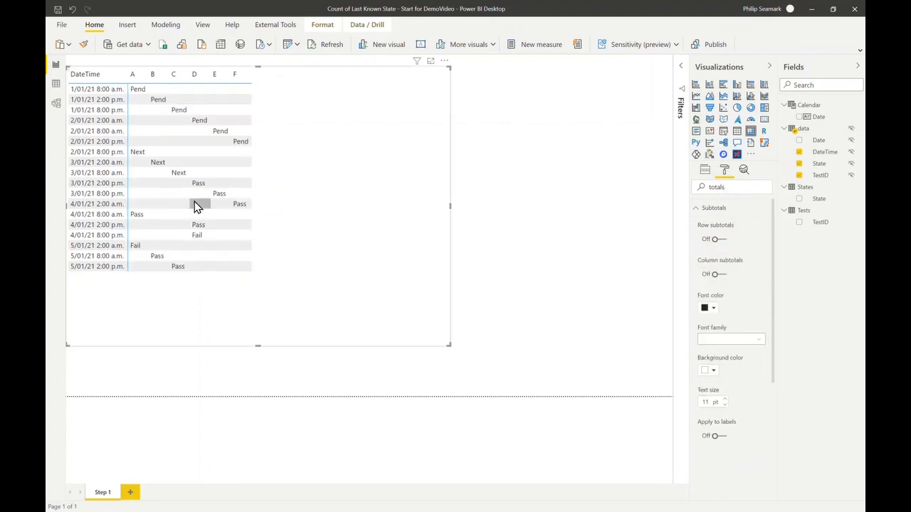
Shrink the matrix to fit closely around its TestID columns while keeping all DateTime rows in view
{"action": "left_click_drag", "start_coordinate": [448, 345], "coordinate": [369, 294]}
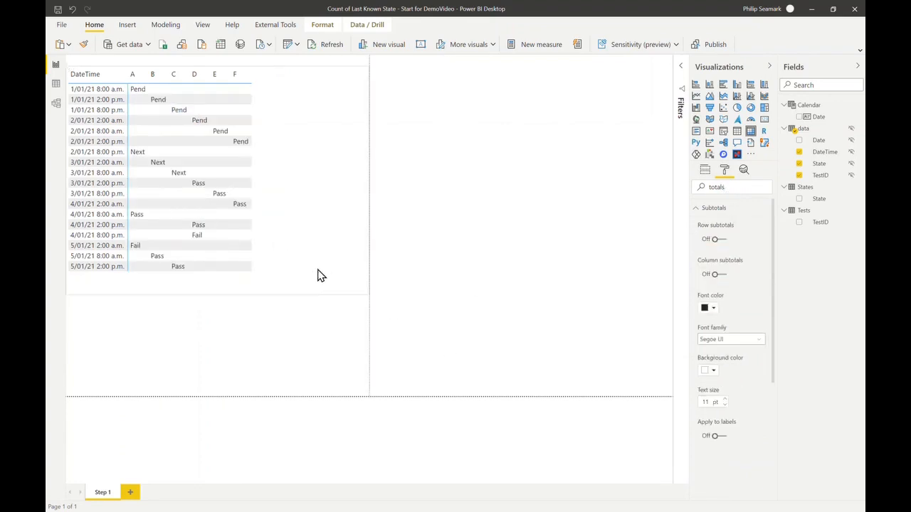
{"action": "left_click_drag", "start_coordinate": [318, 276], "coordinate": [329, 298]}
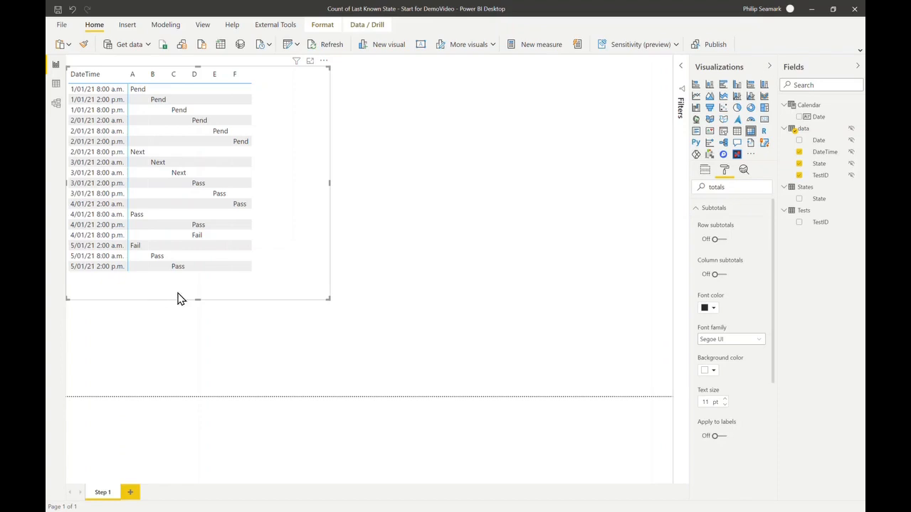
{"action": "left_click_drag", "start_coordinate": [197, 296], "coordinate": [205, 246]}
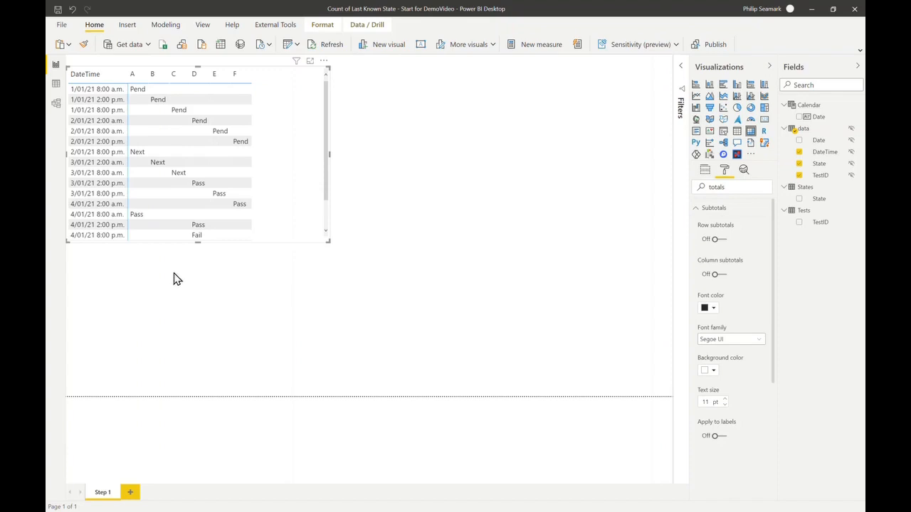
{"action": "scroll", "coordinate": [171, 165], "scroll_direction": "down", "scroll_amount": 1}
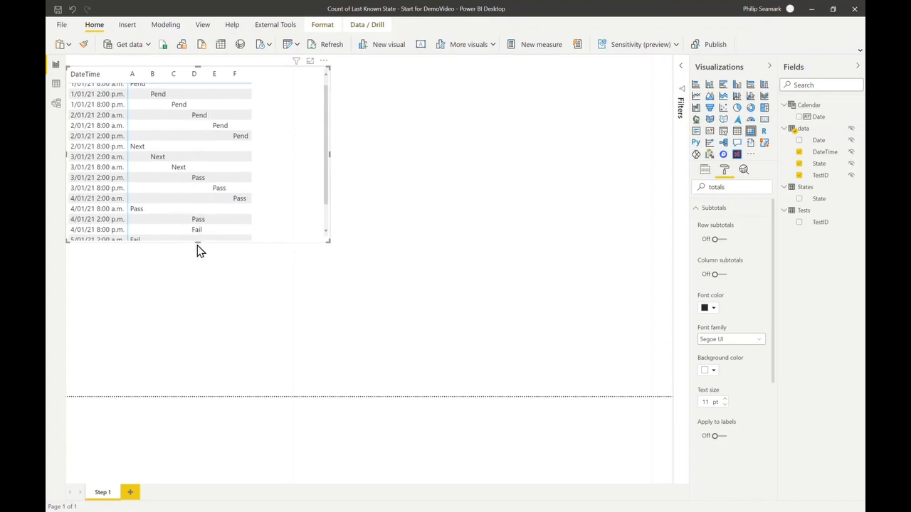
{"action": "left_click_drag", "start_coordinate": [199, 241], "coordinate": [199, 291]}
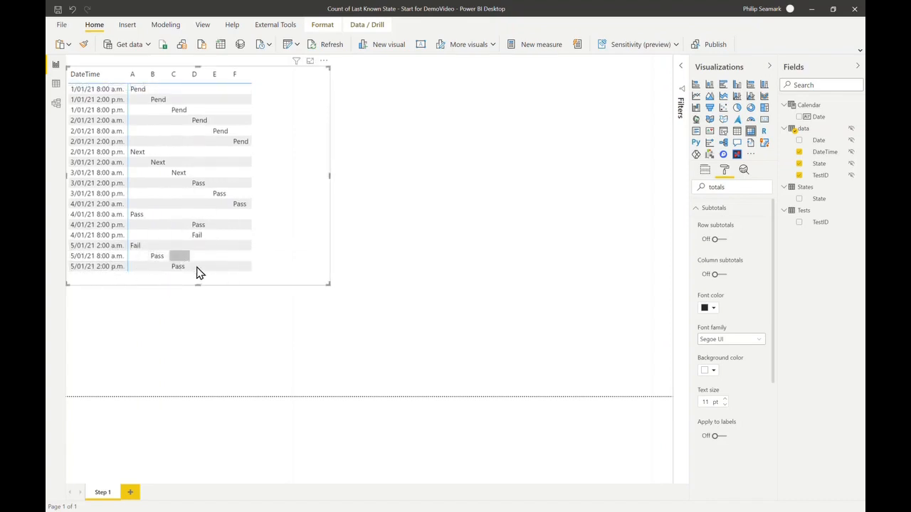
{"action": "left_click", "coordinate": [299, 299]}
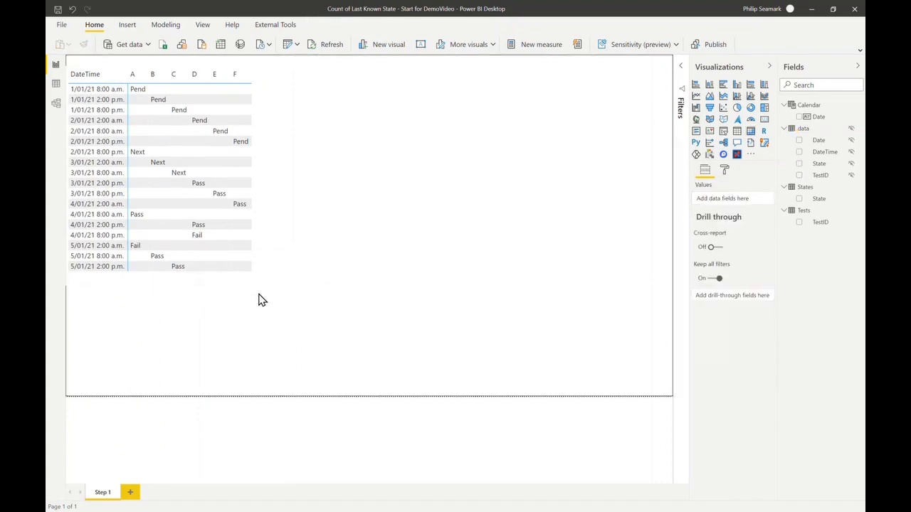
{"action": "left_click", "coordinate": [268, 269]}
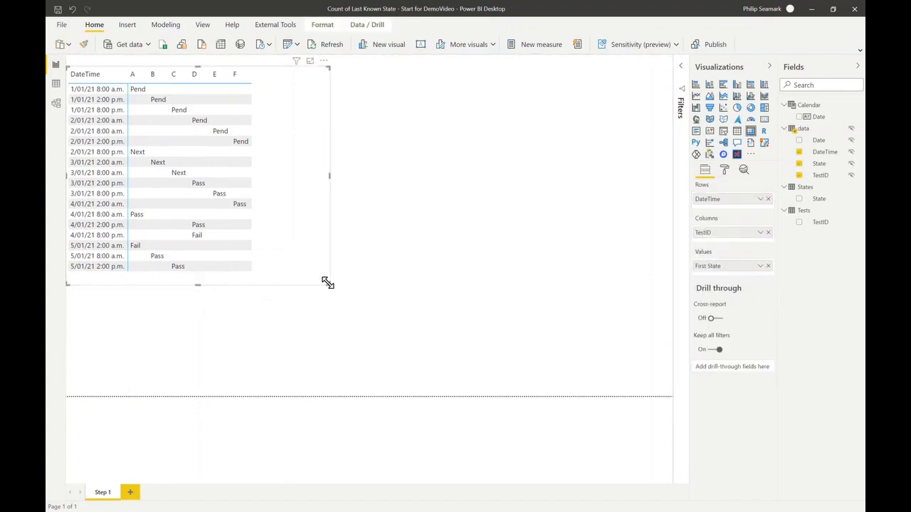
{"action": "left_click_drag", "start_coordinate": [327, 284], "coordinate": [277, 286]}
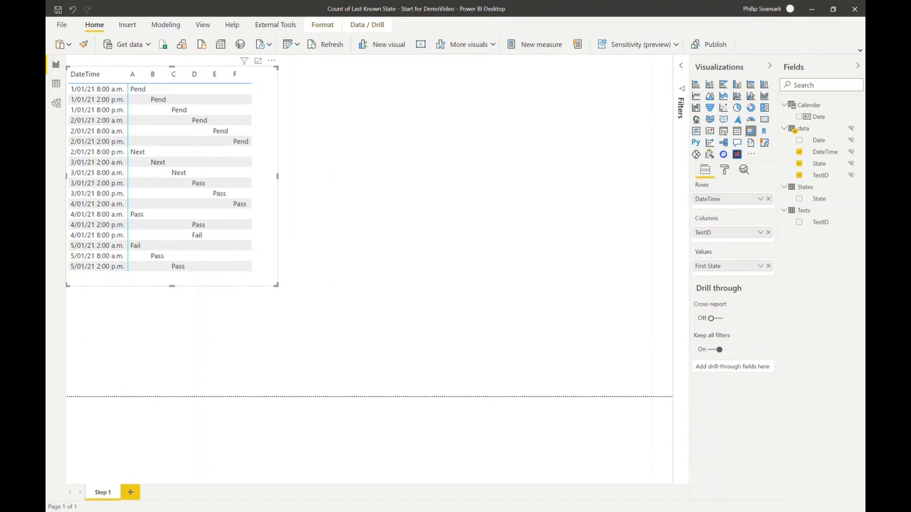
Write Step 1 Measure in the data table: LASTNONBLANKVALUE of MIN State over all DateTime values up to Calendar Date + 1, with Calendar Date filters removed
{"action": "left_click", "coordinate": [859, 130]}
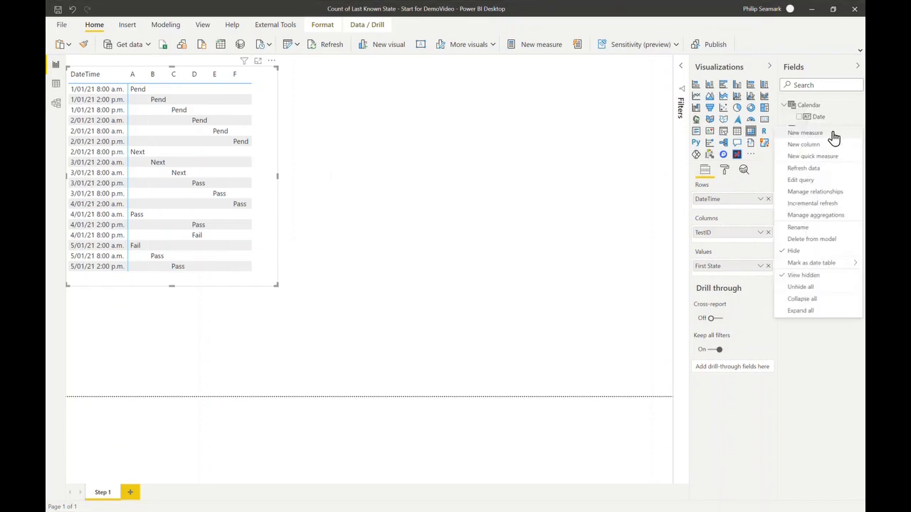
{"action": "left_click", "coordinate": [812, 133]}
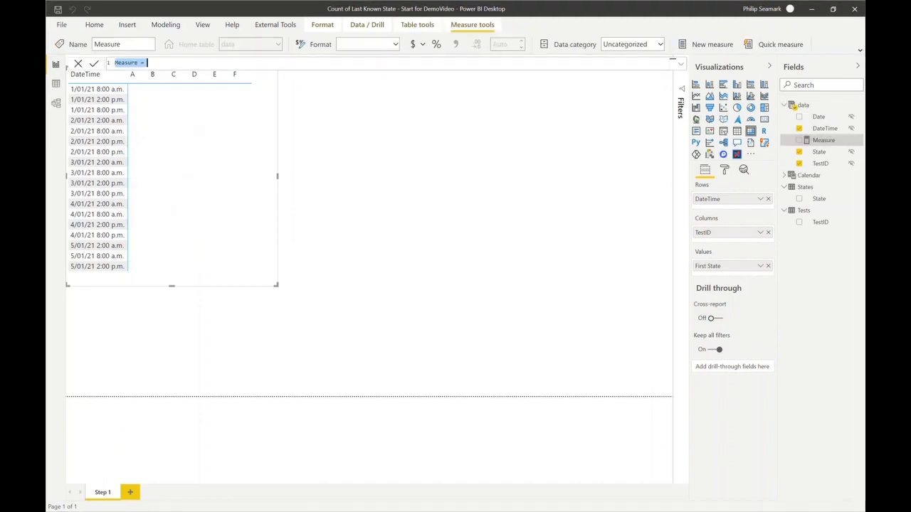
{"action": "left_click", "coordinate": [199, 64]}
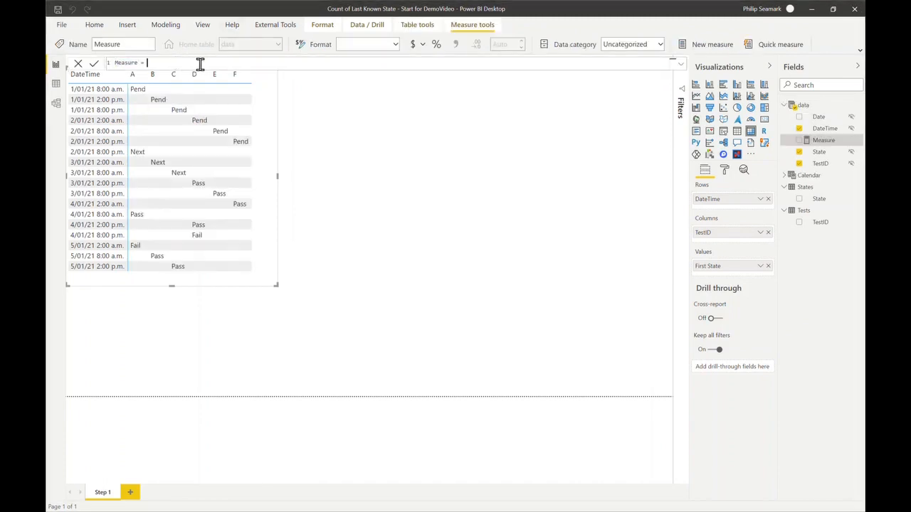
{"action": "key", "text": "ctrl+a"}
{"action": "type", "text": "Step 1 Measure = VAR currentDate = SELECTEDVALUE('Calendar'[Date]) + 1 RETURN     LASTNONBLANKVALUE(         FILTER(             ALL('data'[DateTime]),             'data'[DateTime]<=currentDate         ),         CALCULATE(             MIN('data'[State]),             REMOVEFILTERS('Calendar'[Date])         )     )"}
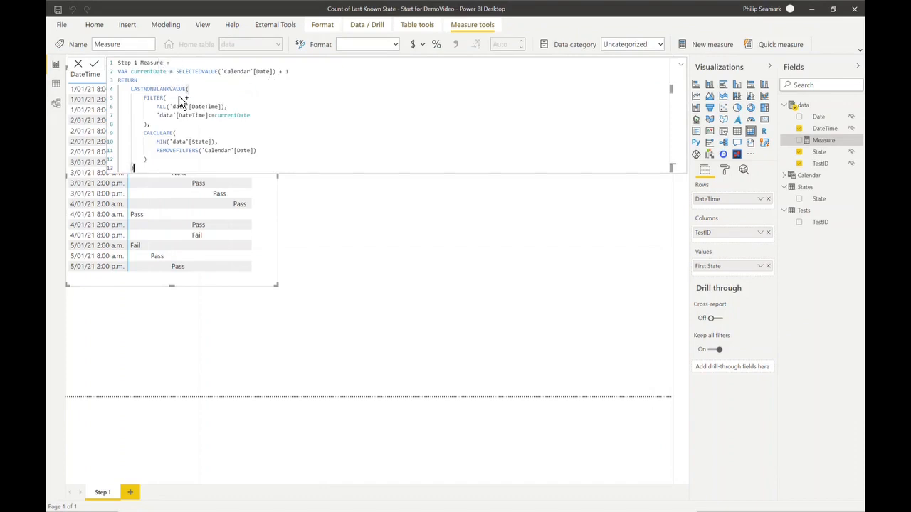
{"action": "scroll", "coordinate": [178, 96], "scroll_direction": "up", "scroll_amount": 4}
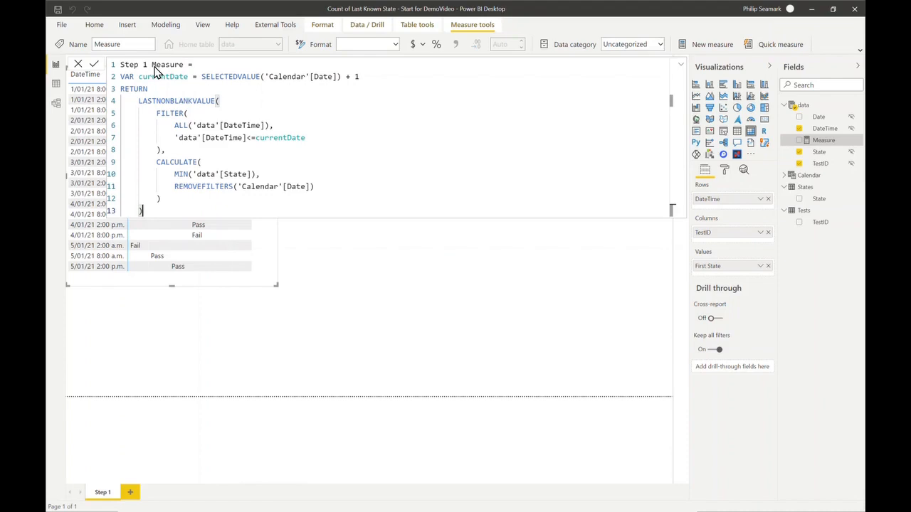
Examine the FILTER and CALCULATE arguments of LASTNONBLANKVALUE, then commit the measure and collapse its formula
{"action": "double_click", "coordinate": [193, 104]}
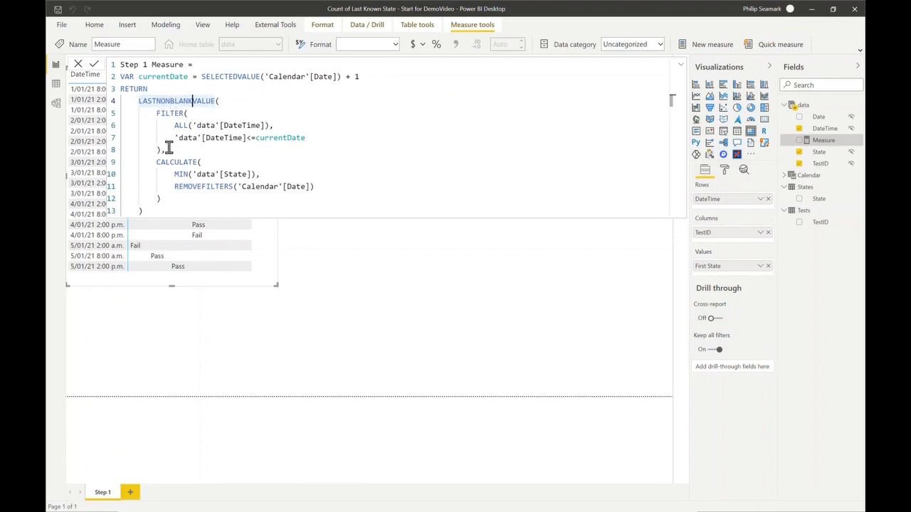
{"action": "left_click_drag", "start_coordinate": [166, 150], "coordinate": [148, 114]}
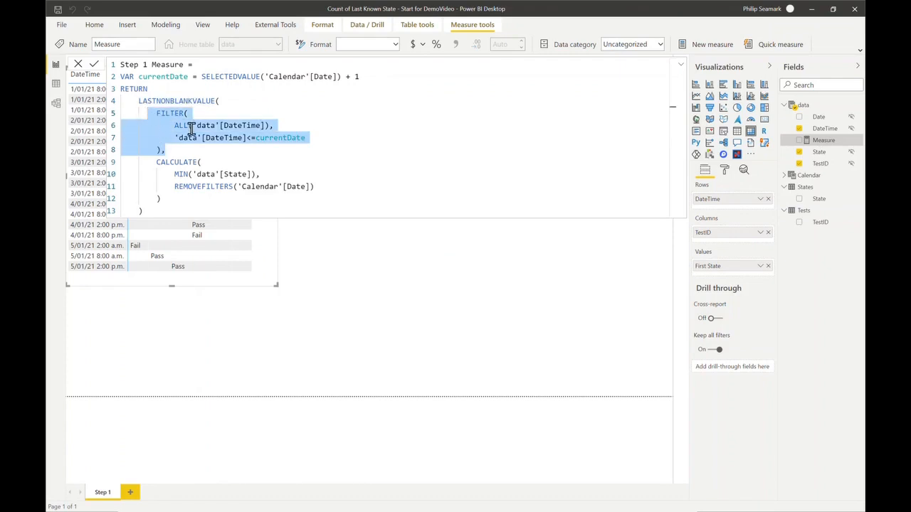
{"action": "left_click_drag", "start_coordinate": [163, 200], "coordinate": [150, 165]}
{"action": "left_click", "coordinate": [240, 153]}
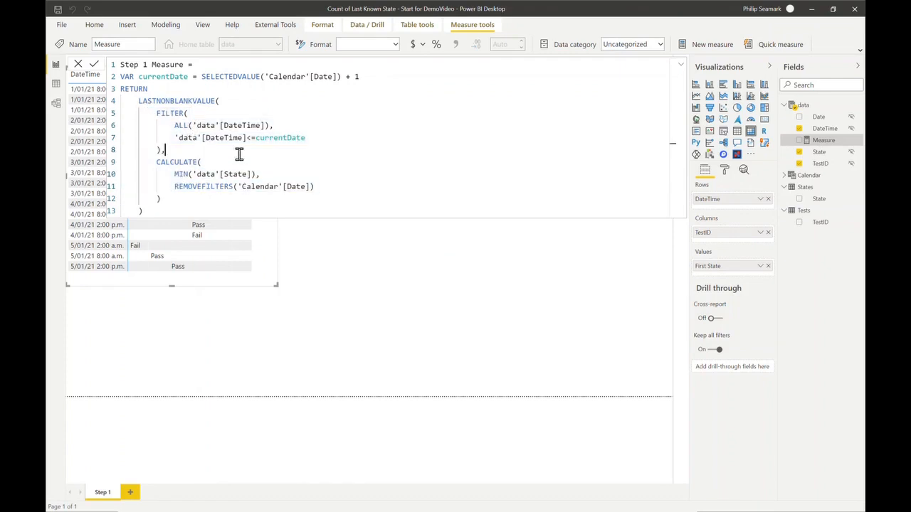
{"action": "left_click", "coordinate": [95, 69]}
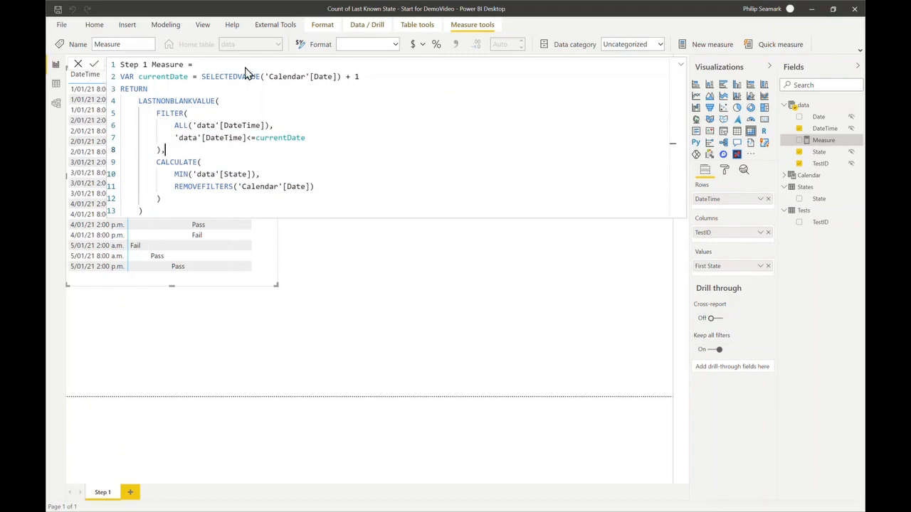
{"action": "left_click", "coordinate": [679, 64]}
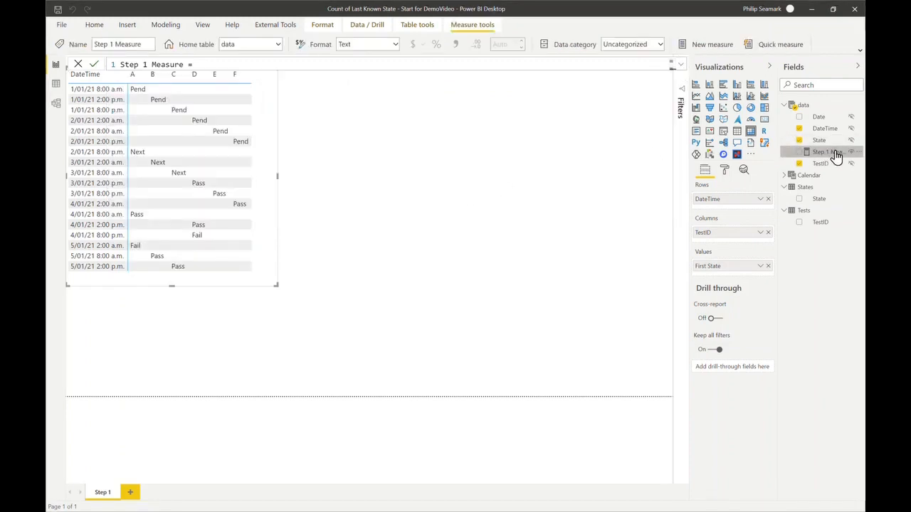
Build a second, widened matrix with Calendar Date as rows, TestID from Tests as columns and Step 1 Measure as values
{"action": "left_click_drag", "start_coordinate": [836, 156], "coordinate": [491, 186]}
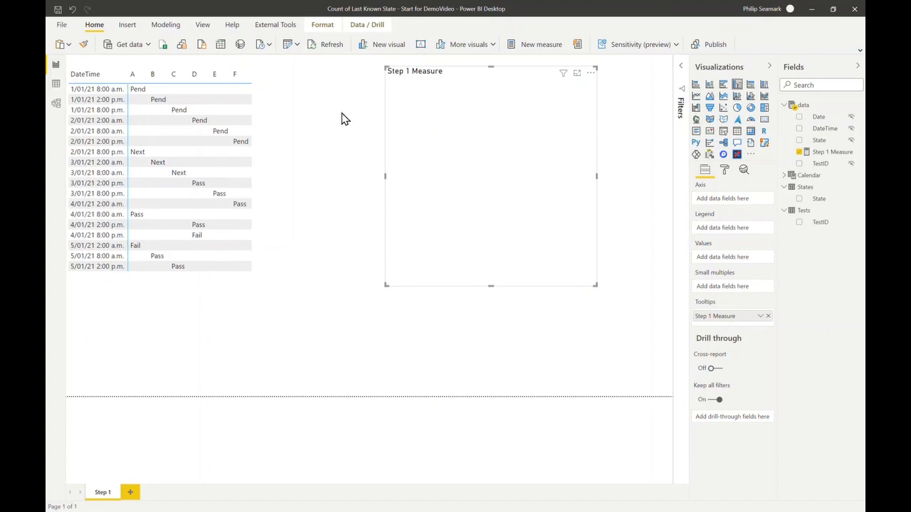
{"action": "left_click", "coordinate": [784, 175]}
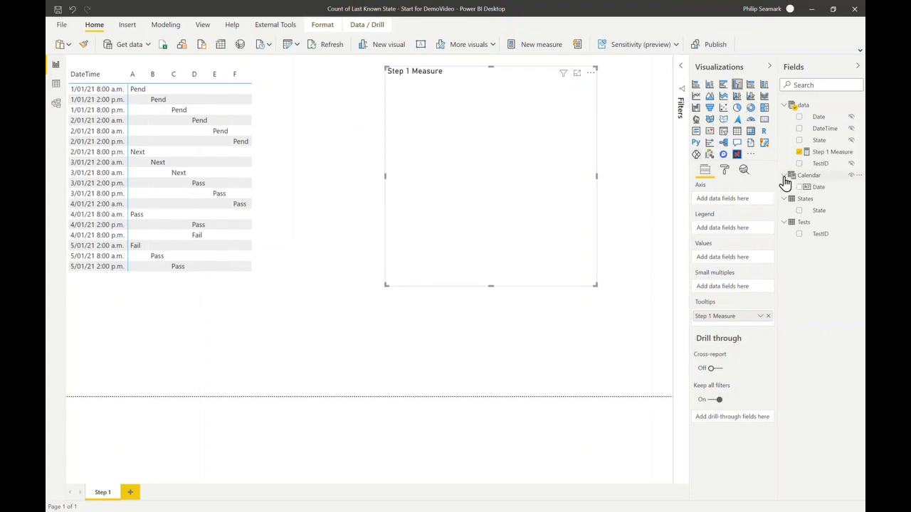
{"action": "left_click_drag", "start_coordinate": [820, 189], "coordinate": [476, 197]}
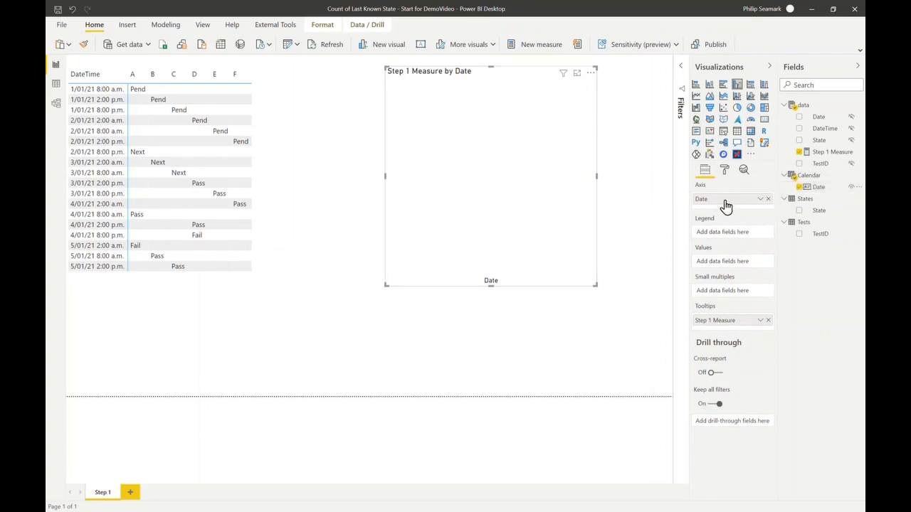
{"action": "left_click", "coordinate": [725, 174]}
{"action": "left_click", "coordinate": [705, 172]}
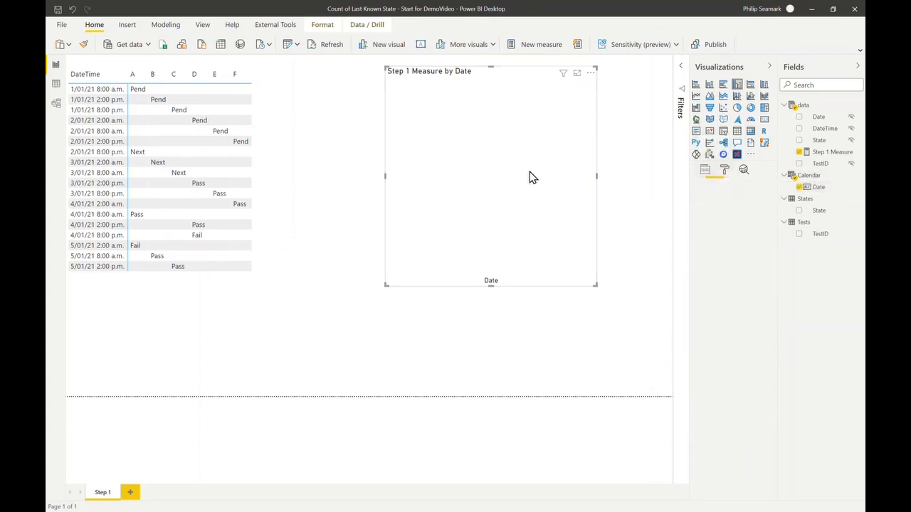
{"action": "left_click", "coordinate": [752, 133]}
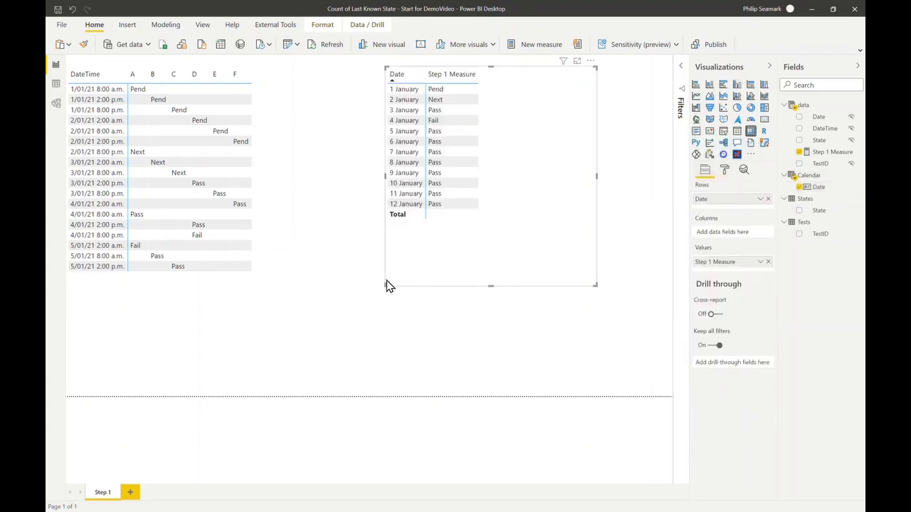
{"action": "left_click_drag", "start_coordinate": [385, 283], "coordinate": [307, 306]}
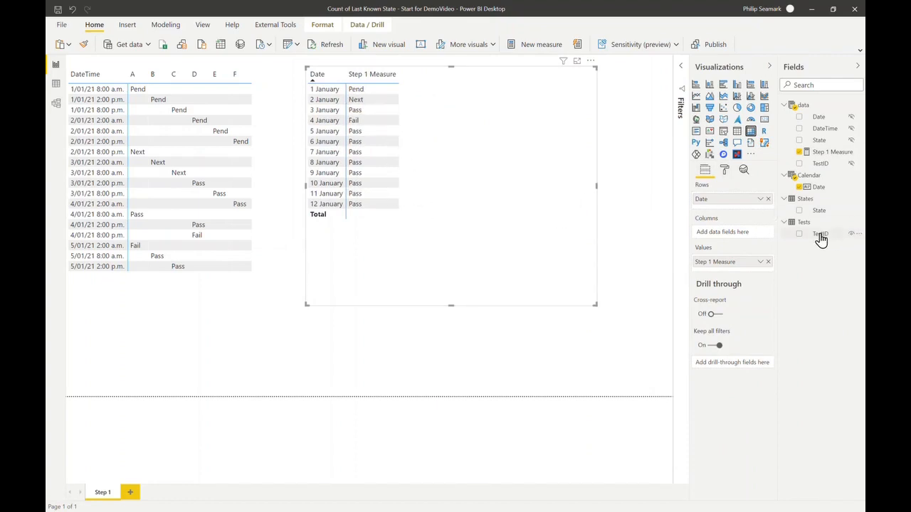
{"action": "left_click_drag", "start_coordinate": [819, 235], "coordinate": [728, 239]}
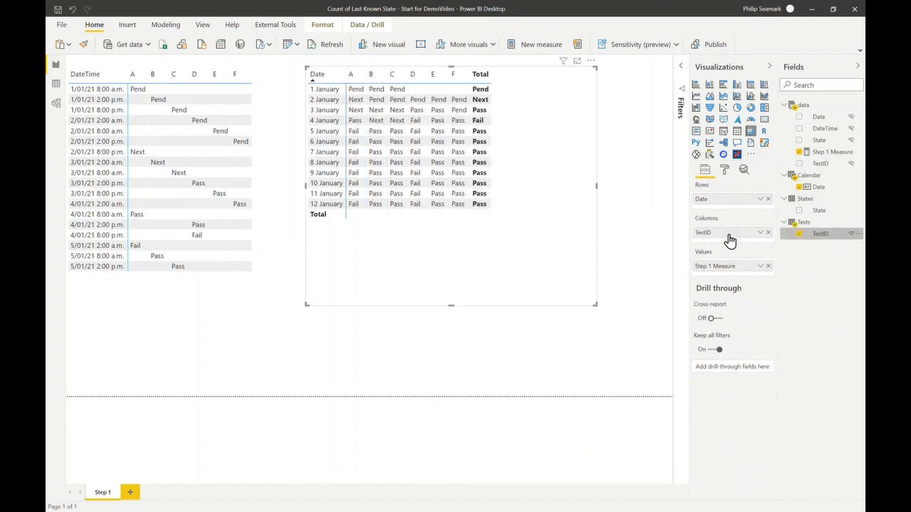
Turn off the row subtotals and column subtotals of the Step 1 Measure matrix
{"action": "left_click", "coordinate": [454, 308]}
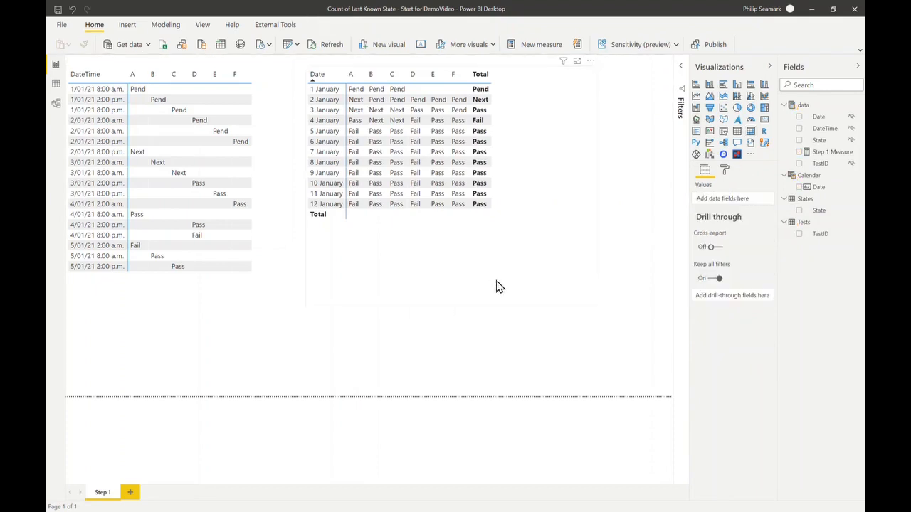
{"action": "left_click", "coordinate": [496, 281]}
{"action": "left_click", "coordinate": [725, 171]}
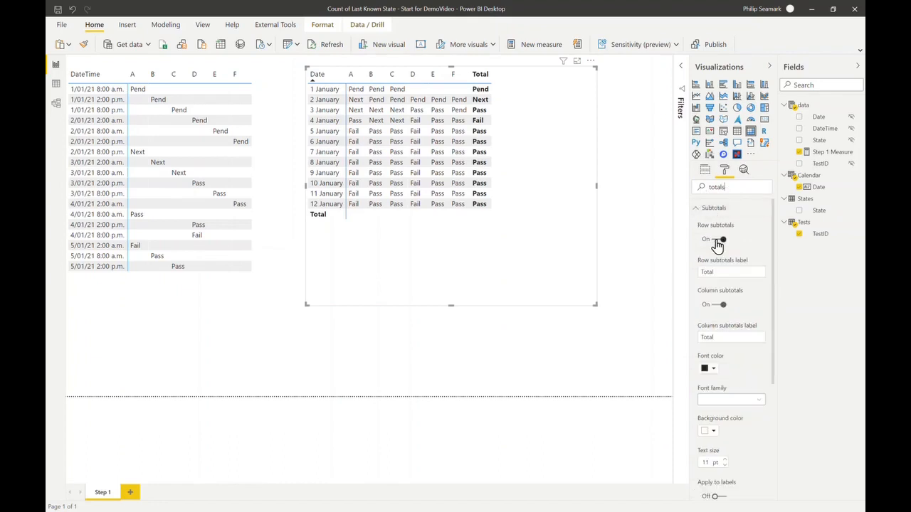
{"action": "left_click", "coordinate": [717, 241]}
{"action": "left_click", "coordinate": [714, 306]}
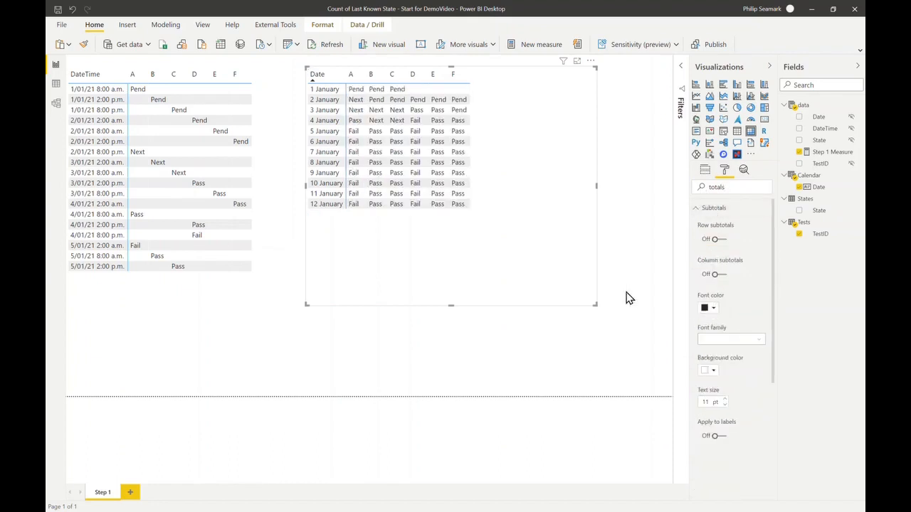
Move both matrices lower on the report page, side by side, leaving room above them for the formula
{"action": "left_click_drag", "start_coordinate": [480, 273], "coordinate": [467, 288]}
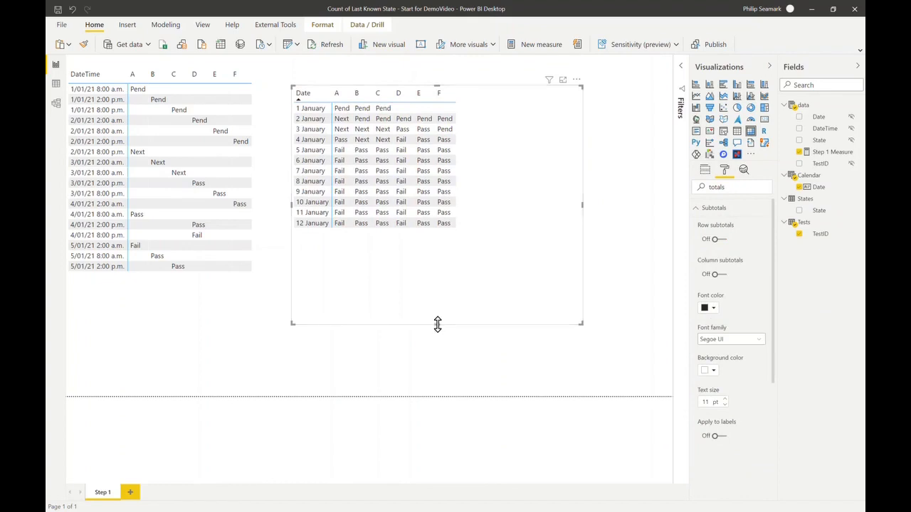
{"action": "left_click_drag", "start_coordinate": [437, 325], "coordinate": [561, 363]}
{"action": "left_click_drag", "start_coordinate": [171, 289], "coordinate": [179, 350]}
{"action": "left_click", "coordinate": [220, 247]}
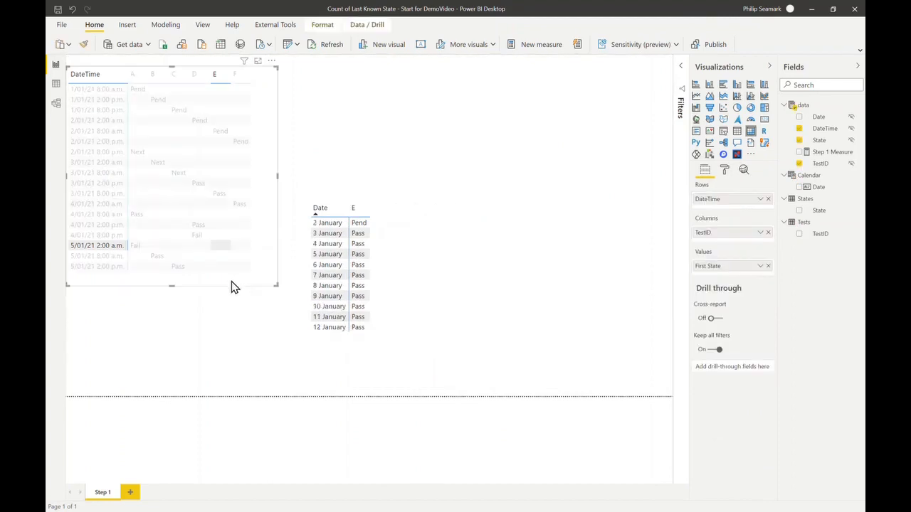
{"action": "left_click_drag", "start_coordinate": [232, 287], "coordinate": [232, 417]}
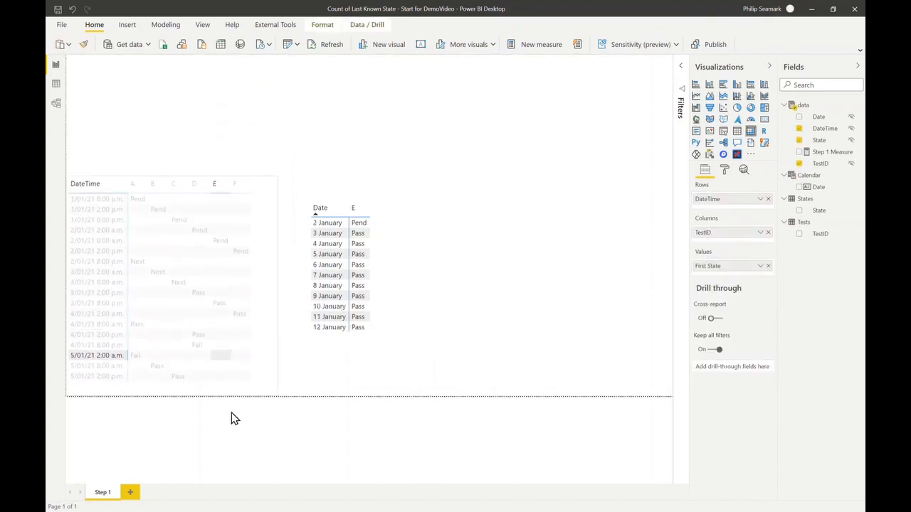
{"action": "left_click", "coordinate": [509, 314]}
Show the full Step 1 Measure formula at a text size that fits above the two matrices
{"action": "left_click", "coordinate": [832, 151]}
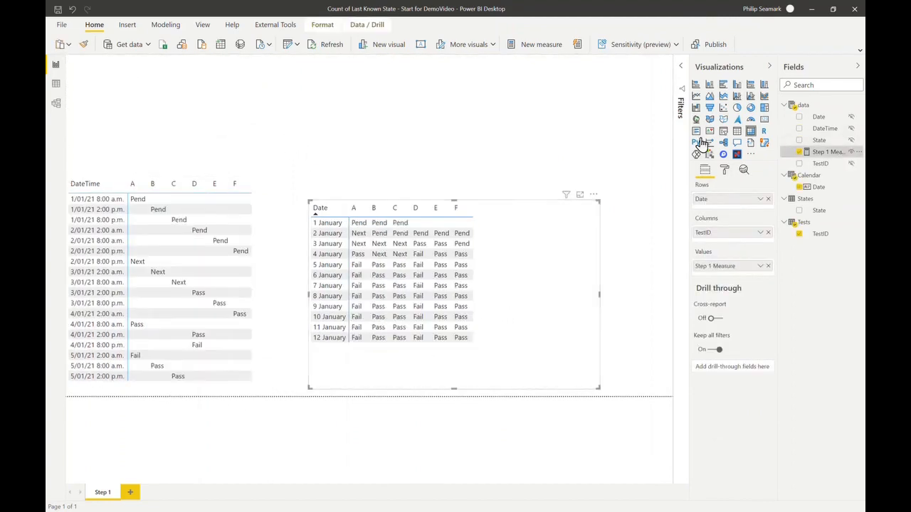
{"action": "left_click", "coordinate": [680, 65]}
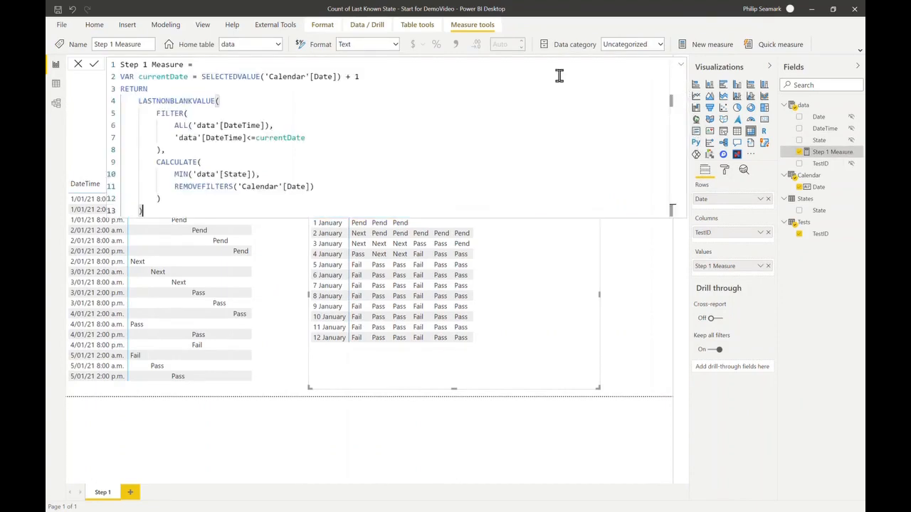
{"action": "scroll", "coordinate": [427, 103], "scroll_direction": "up", "scroll_amount": 4}
{"action": "scroll", "coordinate": [426, 104], "scroll_direction": "down", "scroll_amount": 5}
{"action": "scroll", "coordinate": [427, 103], "scroll_direction": "down", "scroll_amount": 3}
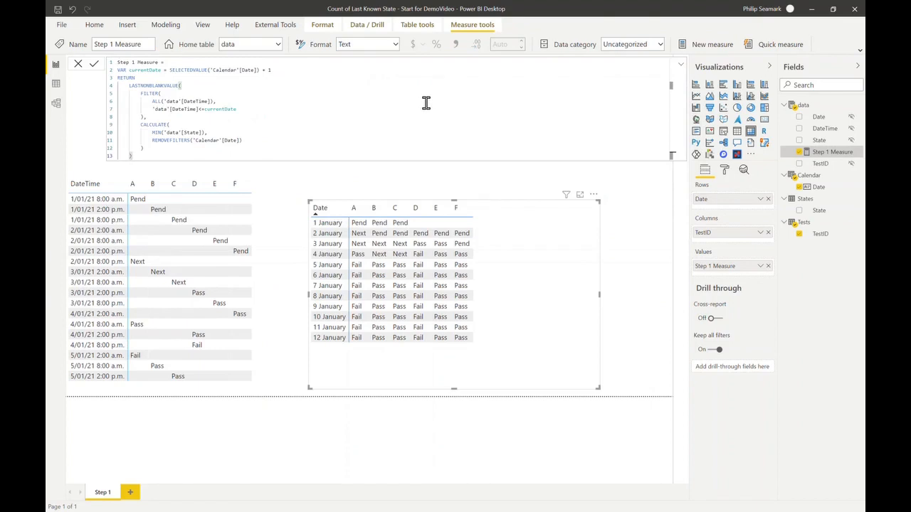
{"action": "scroll", "coordinate": [426, 104], "scroll_direction": "up", "scroll_amount": 2}
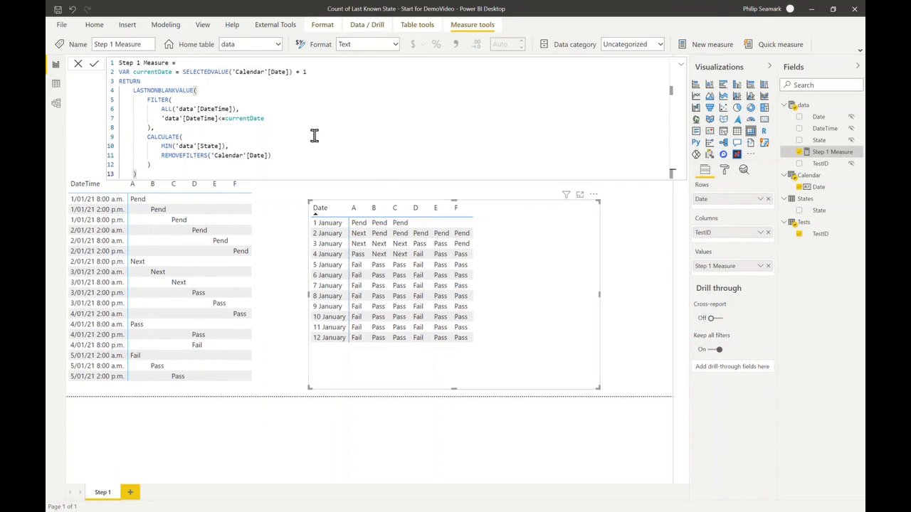
Examine the measure's ALL DateTime filter, the currentDate variable and comparison, and the MIN State and REMOVEFILTERS expressions in CALCULATE
{"action": "double_click", "coordinate": [167, 110]}
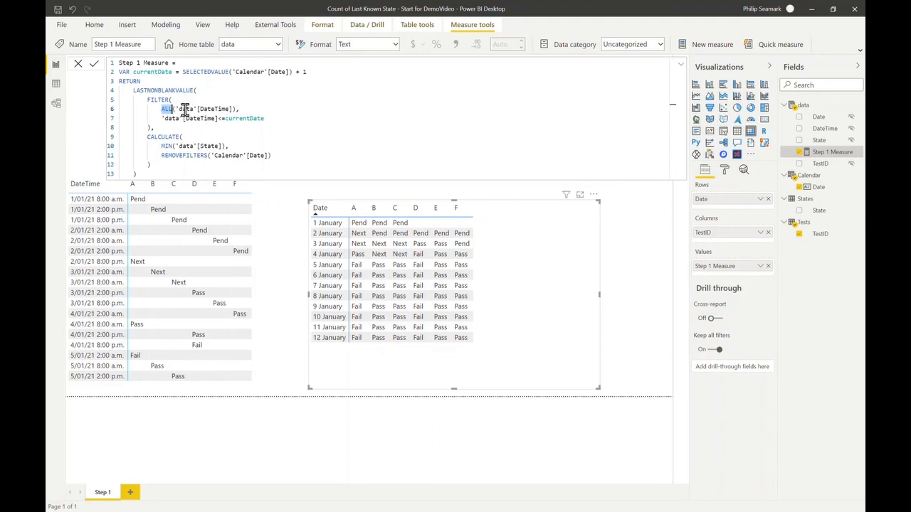
{"action": "left_click_drag", "start_coordinate": [199, 109], "coordinate": [230, 108]}
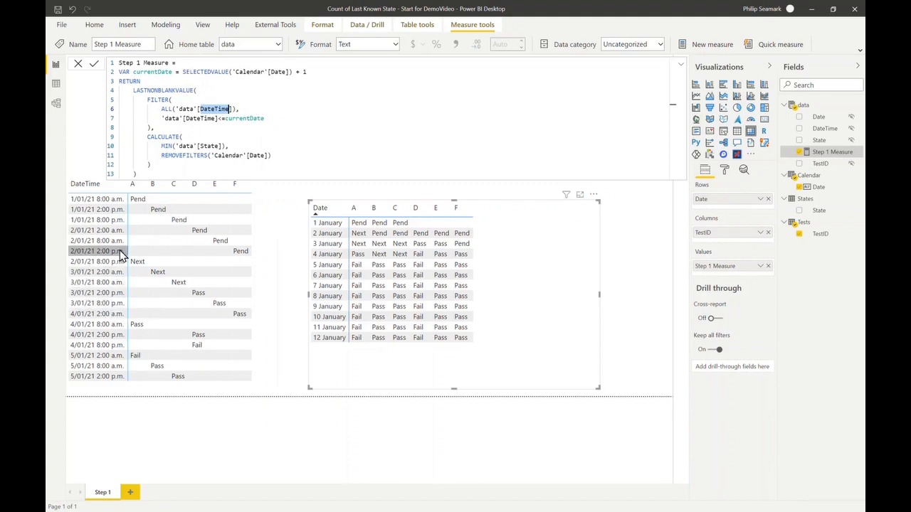
{"action": "left_click_drag", "start_coordinate": [182, 71], "coordinate": [294, 72]}
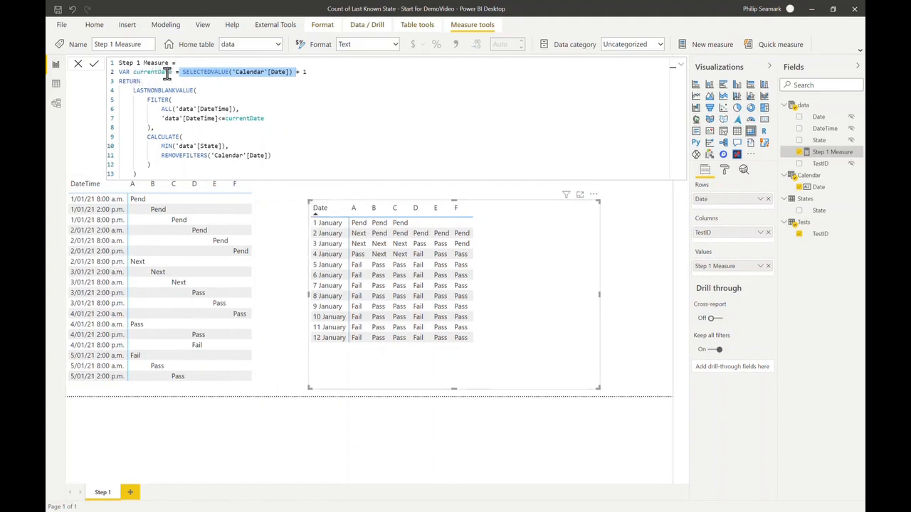
{"action": "double_click", "coordinate": [255, 118]}
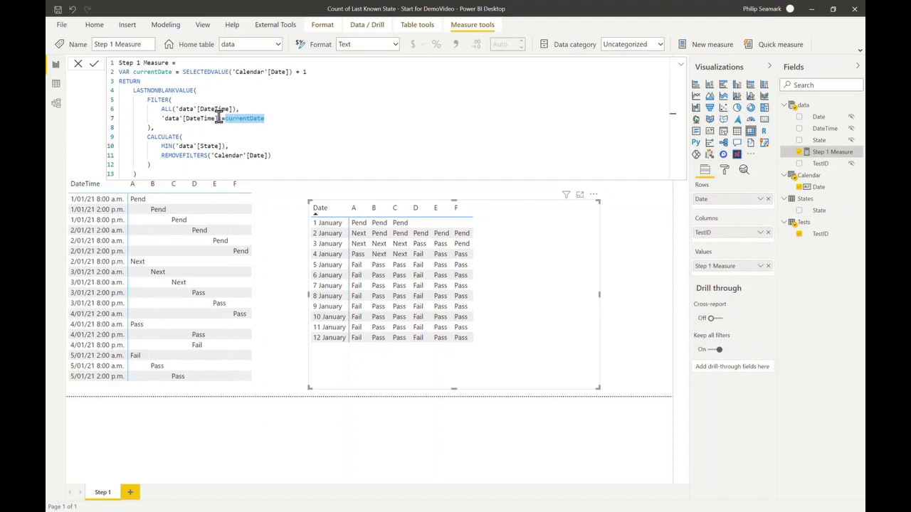
{"action": "left_click_drag", "start_coordinate": [216, 118], "coordinate": [185, 119]}
{"action": "double_click", "coordinate": [238, 119]}
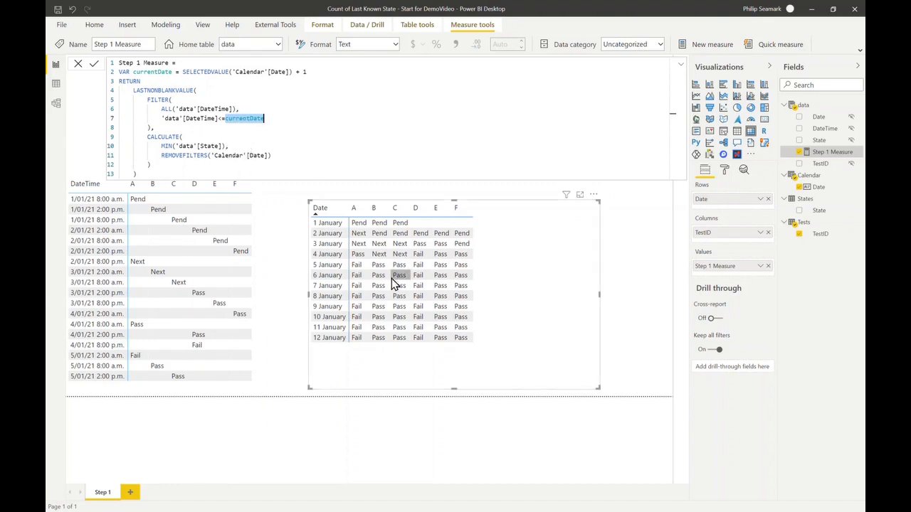
{"action": "left_click_drag", "start_coordinate": [161, 146], "coordinate": [223, 145]}
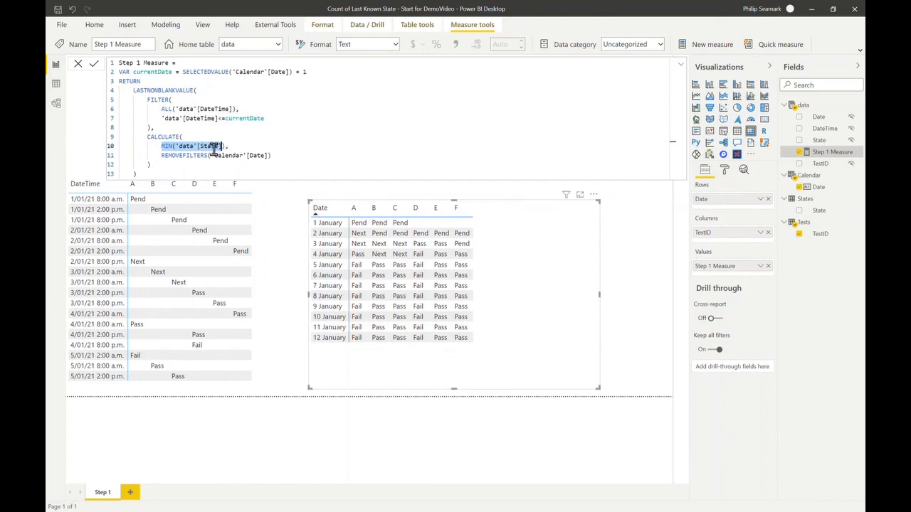
{"action": "left_click", "coordinate": [259, 146]}
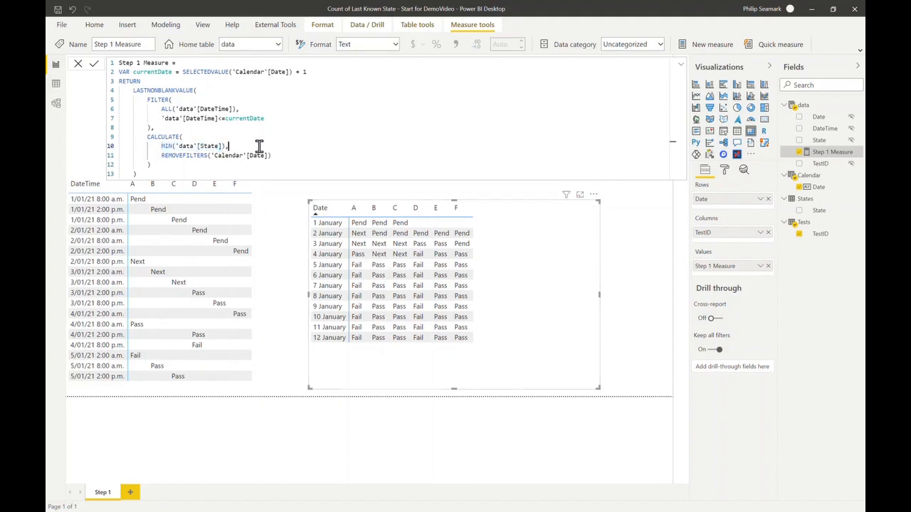
{"action": "double_click", "coordinate": [176, 155]}
{"action": "left_click_drag", "start_coordinate": [159, 146], "coordinate": [231, 146]}
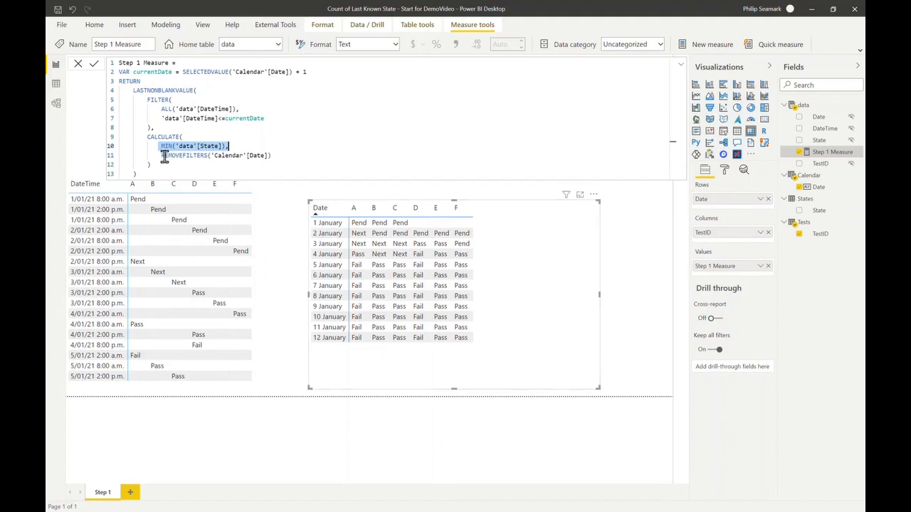
Put the comma and REMOVEFILTERS('Calendar'[Date]) on one line, comment it out and apply the Step 1 Measure
{"action": "left_click", "coordinate": [227, 147]}
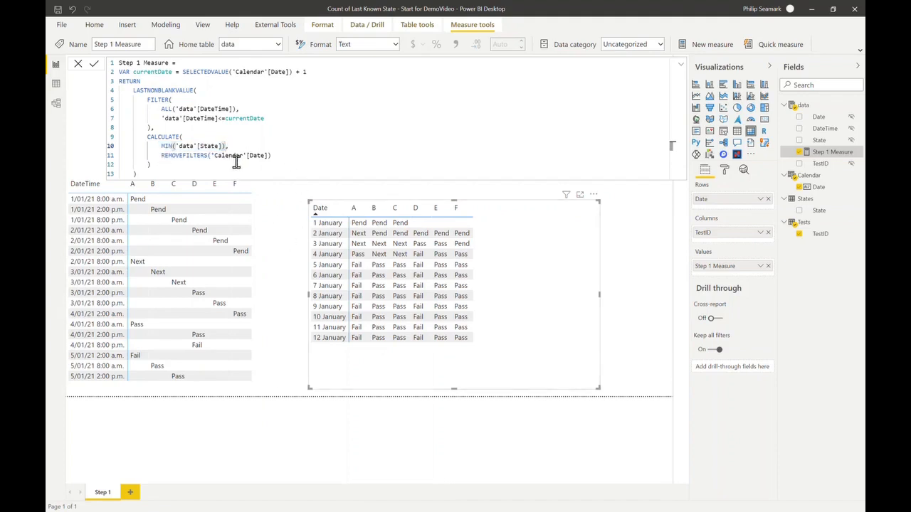
{"action": "key", "text": "shift+Return"}
{"action": "key", "text": "Right"}
{"action": "key", "text": "Right"}
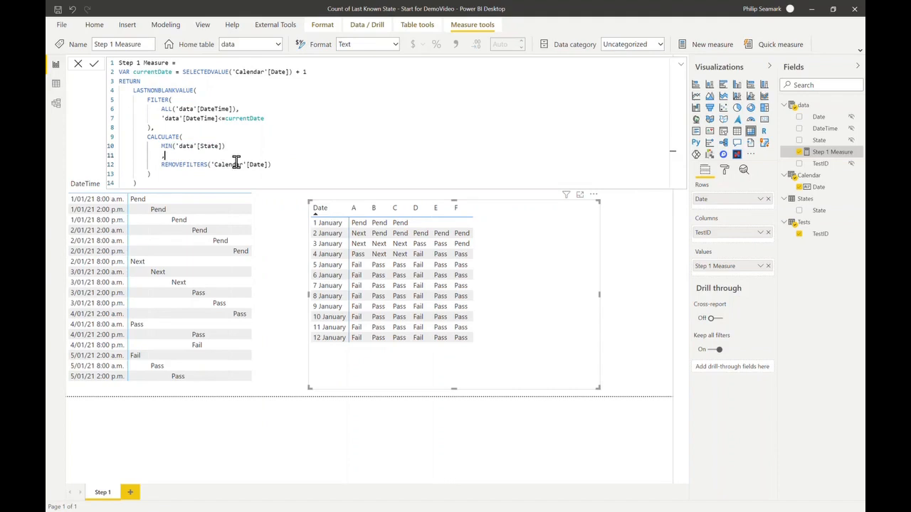
{"action": "key", "text": "Delete"}
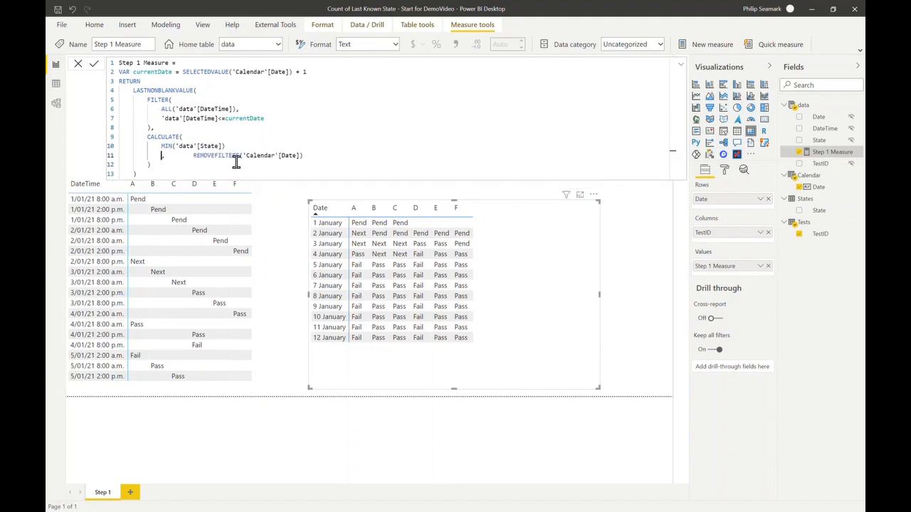
{"action": "type", "text": "//"}
{"action": "left_click", "coordinate": [93, 66]}
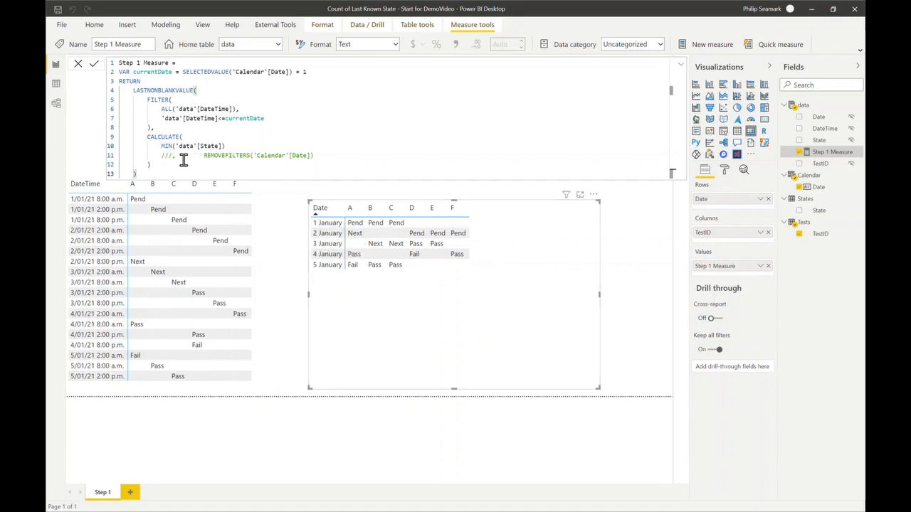
Uncomment the REMOVEFILTERS line in the Step 1 Measure formula
{"action": "left_click", "coordinate": [178, 156]}
{"action": "key", "text": "BackSpace"}
{"action": "key", "text": "BackSpace"}
{"action": "key", "text": "BackSpace"}
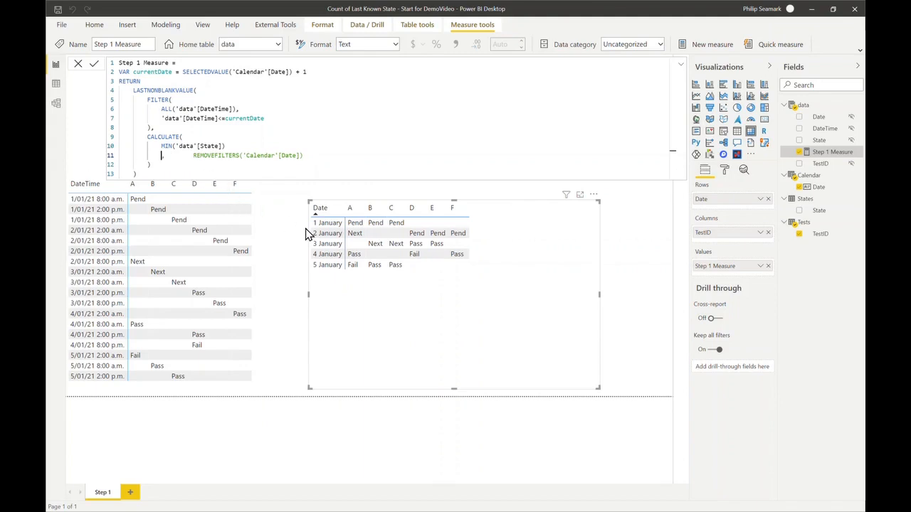
Examine REMOVEFILTERS, the LASTNONBLANKVALUE filter block, the MIN State expression and the ALL DateTime argument in the formula
{"action": "double_click", "coordinate": [214, 155]}
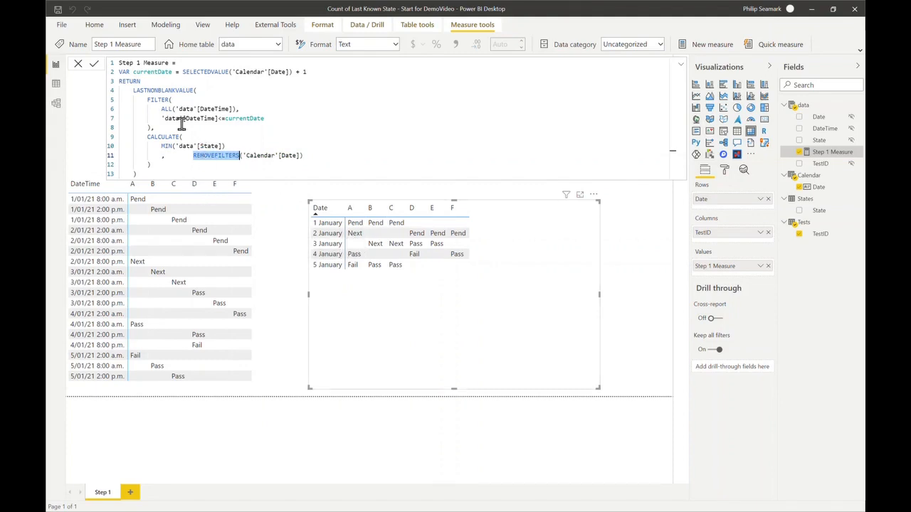
{"action": "left_click_drag", "start_coordinate": [132, 90], "coordinate": [223, 123]}
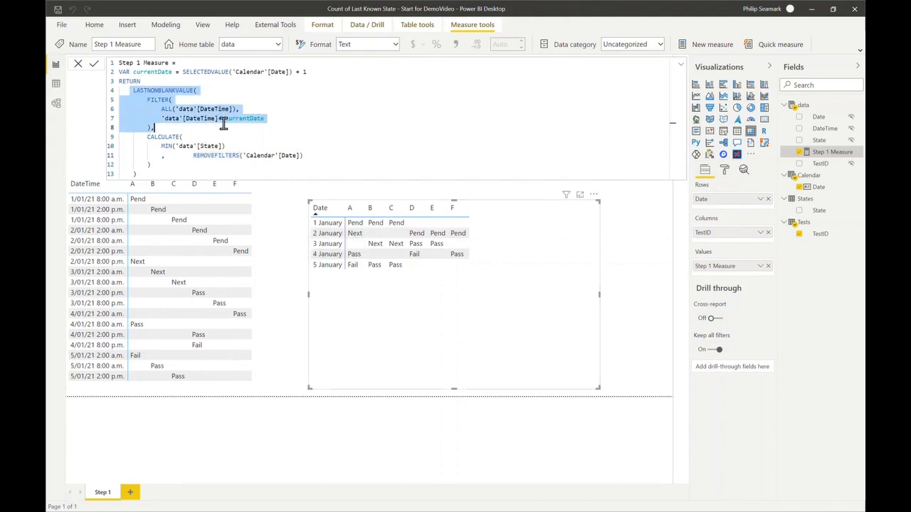
{"action": "left_click", "coordinate": [166, 146]}
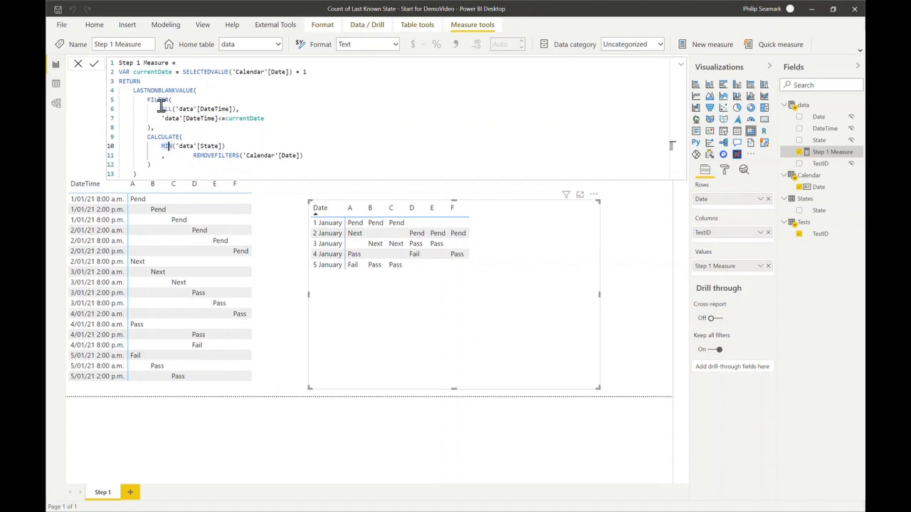
{"action": "left_click_drag", "start_coordinate": [161, 107], "coordinate": [243, 108]}
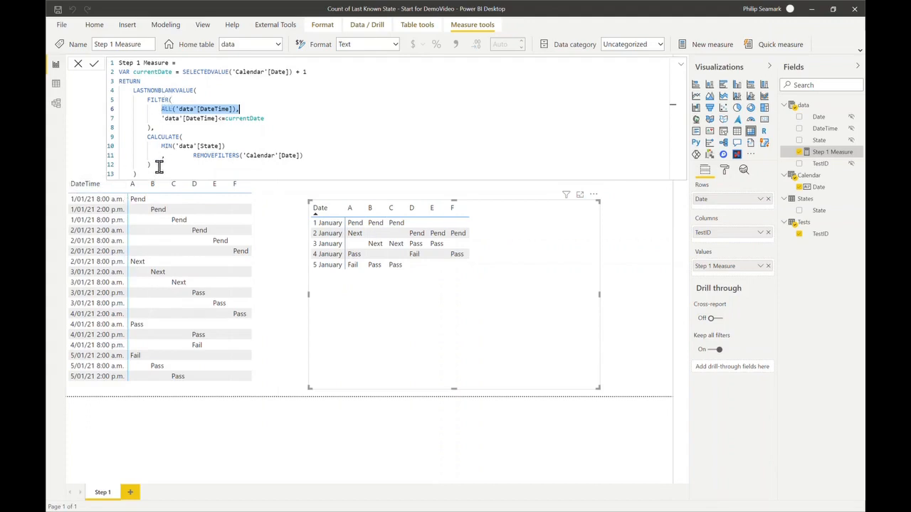
Reduce the gap between the comma and REMOVEFILTERS to one space and apply the Step 1 Measure
{"action": "left_click", "coordinate": [192, 155]}
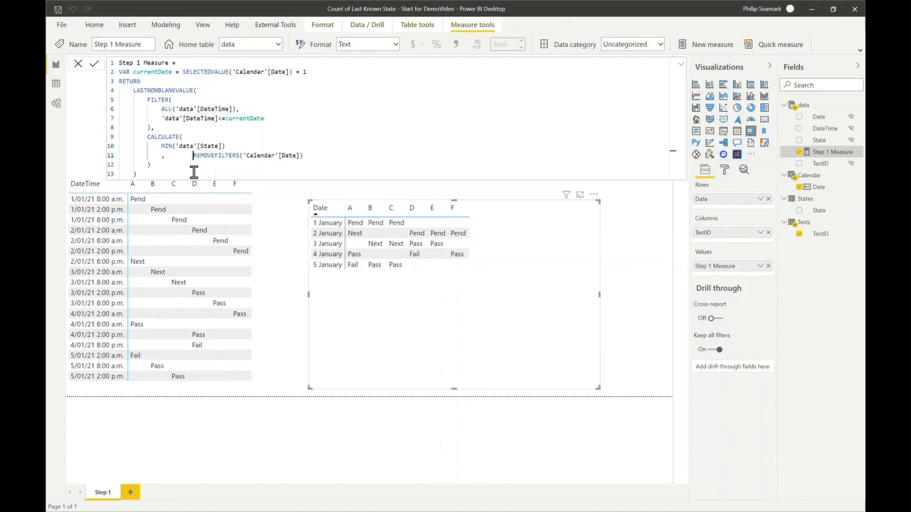
{"action": "type", "text": ","}
{"action": "key", "text": "BackSpace"}
{"action": "key", "text": "BackSpace"}
{"action": "key", "text": "BackSpace"}
{"action": "key", "text": "BackSpace"}
{"action": "key", "text": "BackSpace"}
{"action": "key", "text": "BackSpace"}
{"action": "left_click", "coordinate": [97, 64]}
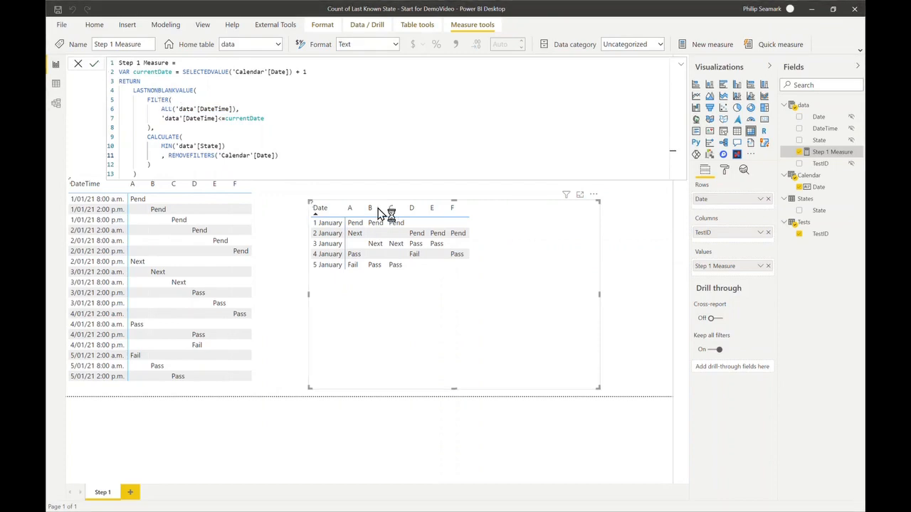
Shift the Step 1 Measure matrix slightly up and left, and replace TestID with State from the States table as its columns
{"action": "left_click_drag", "start_coordinate": [538, 297], "coordinate": [523, 289]}
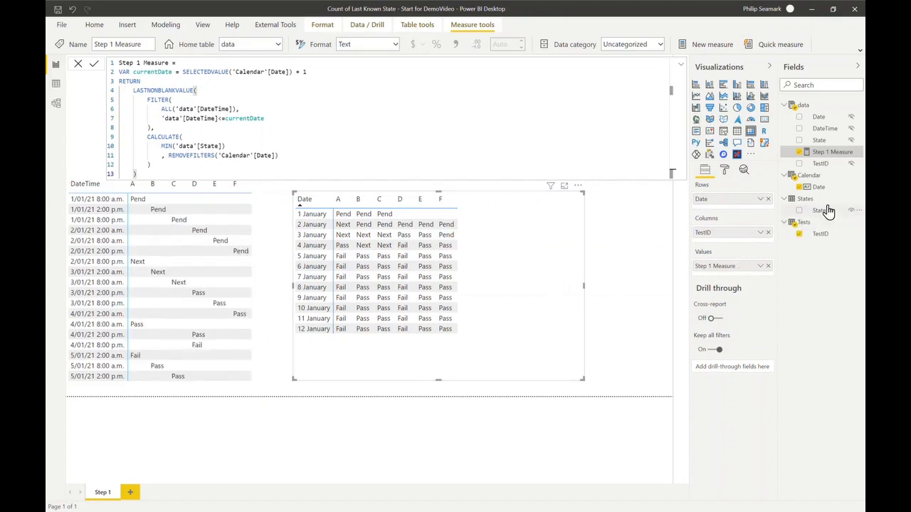
{"action": "left_click", "coordinate": [769, 233]}
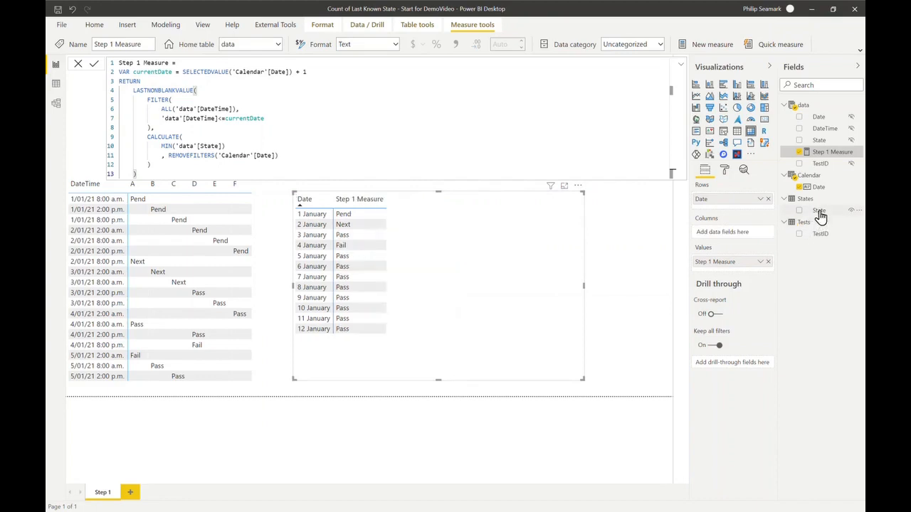
{"action": "left_click_drag", "start_coordinate": [818, 210], "coordinate": [730, 235]}
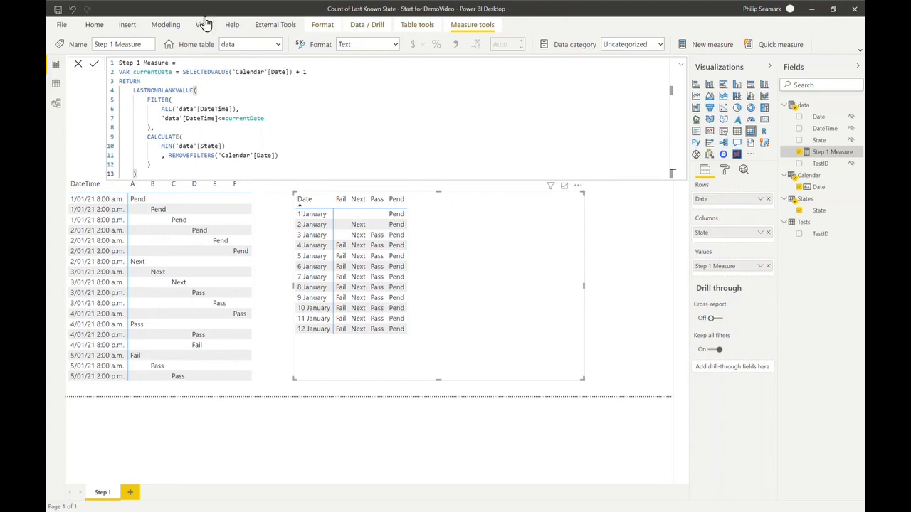
Replace the formula with Step 2 Measure, using CONCATENATEX over ALL(Tests[TestID]) to join each test's LASTNONBLANKVALUE state with commas, and apply it
{"action": "key", "text": "ctrl+a"}
{"action": "type", "text": "Step 2 Measure = VAR currentState = SELECTEDVALUE(States[State]) VAR currentDate = SELECTEDVALUE('Calendar'[Date])+1 RETURN     CONCATENATEX(         ALL(Tests[TestID]),         LASTNONBLANKVALUE(             FILTER(                 ALL('data'[DateTime]),                 [DateTime]<=currentDate             ),             CALCULATE(                 MAX('data'[State])                 ,REMOVEFILTERS('Calendar'[Date])                 )             ),         \",\"         )"}
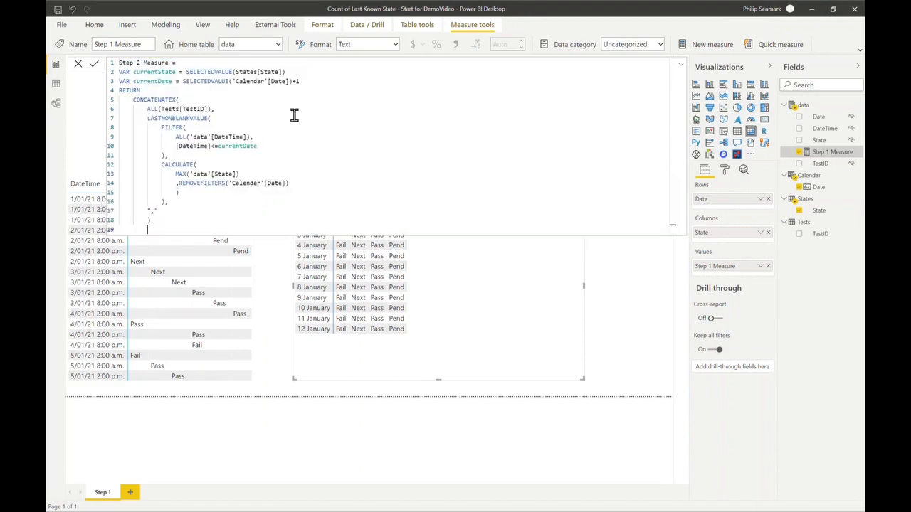
{"action": "double_click", "coordinate": [170, 101]}
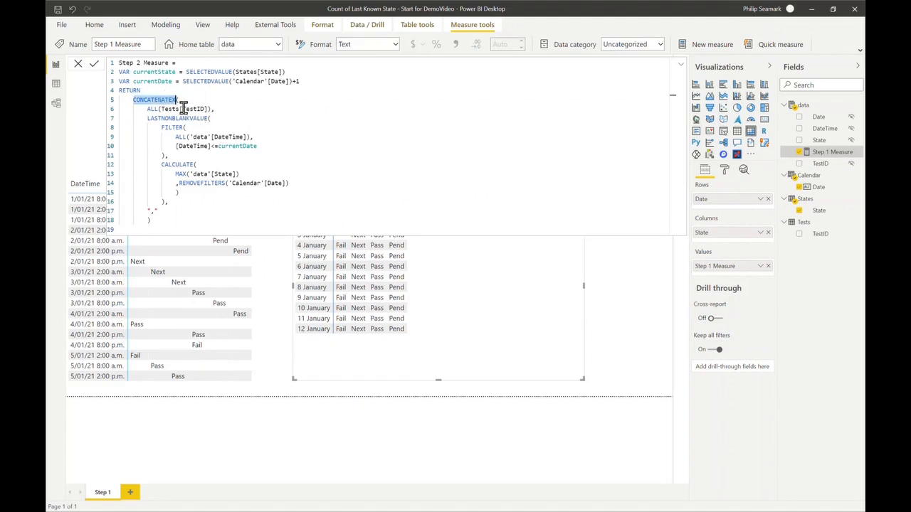
{"action": "left_click_drag", "start_coordinate": [149, 118], "coordinate": [170, 204]}
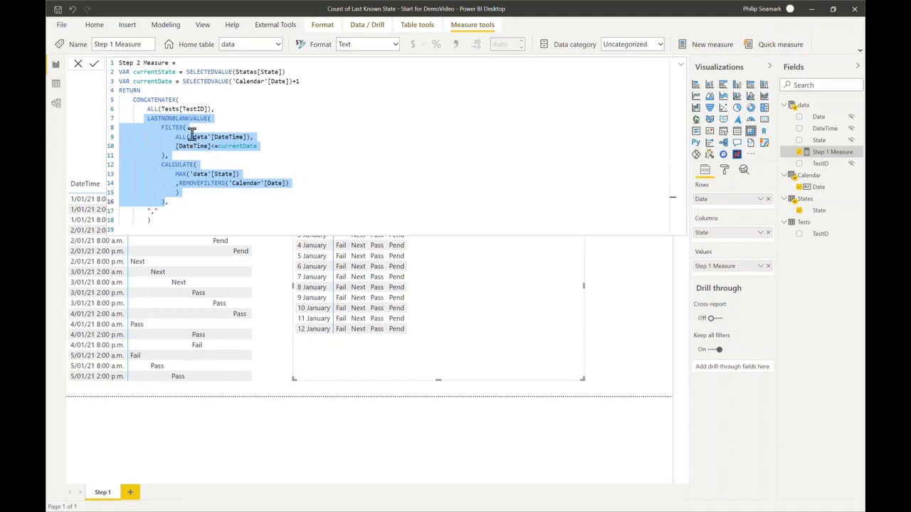
{"action": "left_click_drag", "start_coordinate": [147, 108], "coordinate": [208, 109]}
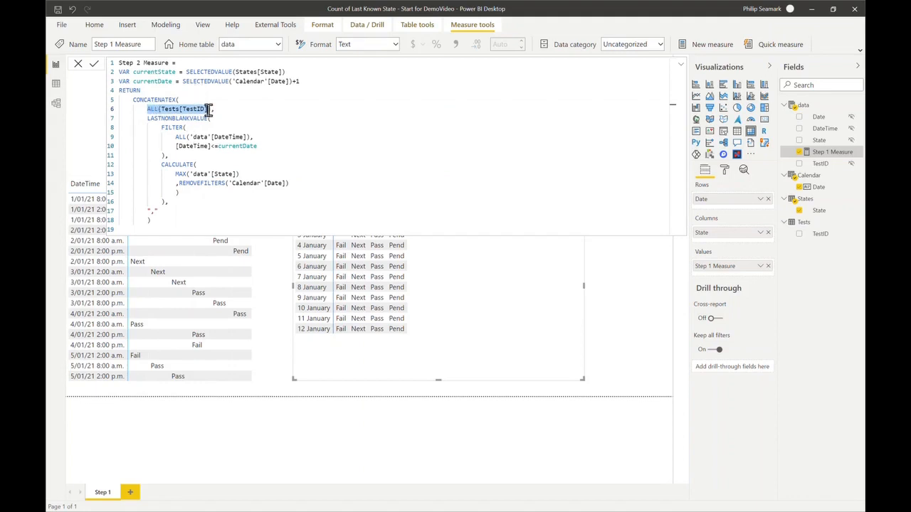
{"action": "left_click", "coordinate": [148, 118]}
{"action": "left_click_drag", "start_coordinate": [148, 118], "coordinate": [188, 196]}
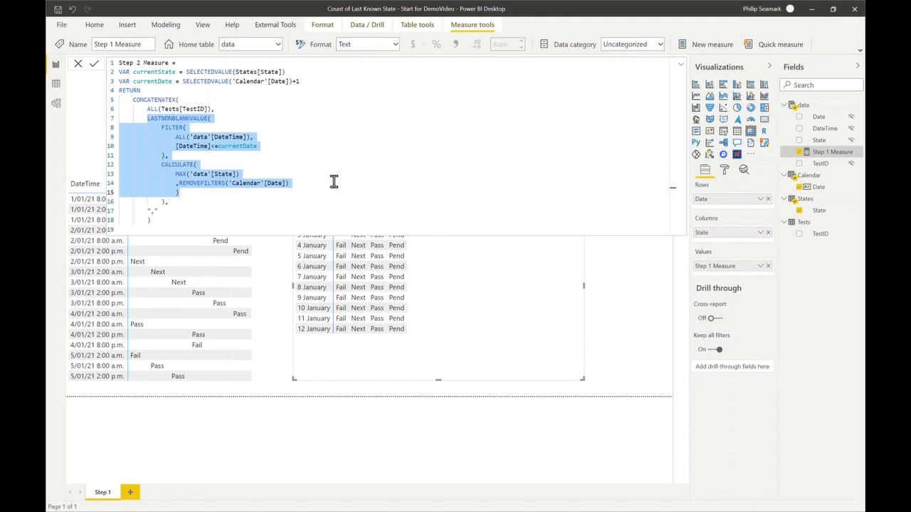
{"action": "left_click", "coordinate": [263, 98]}
{"action": "left_click", "coordinate": [94, 65]}
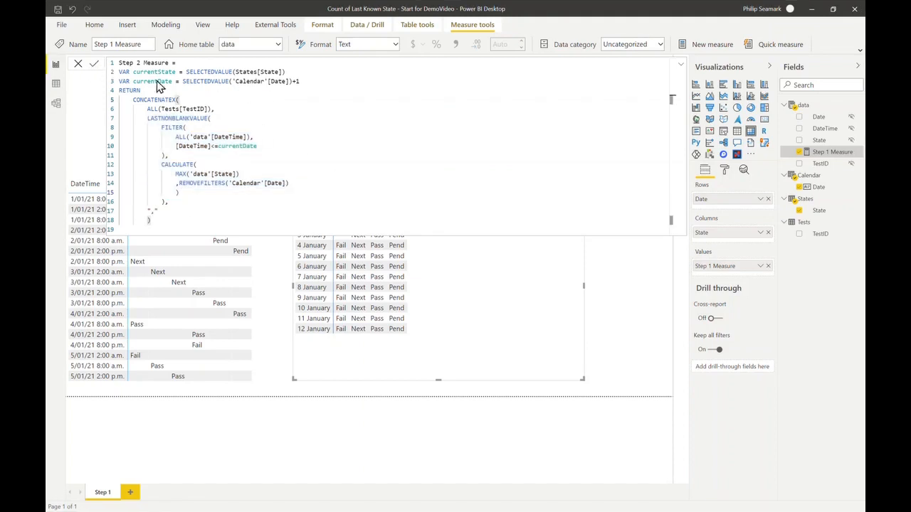
Review the concatenated states across the matrix with the formula collapsed, and remove State from the matrix columns
{"action": "left_click", "coordinate": [681, 64]}
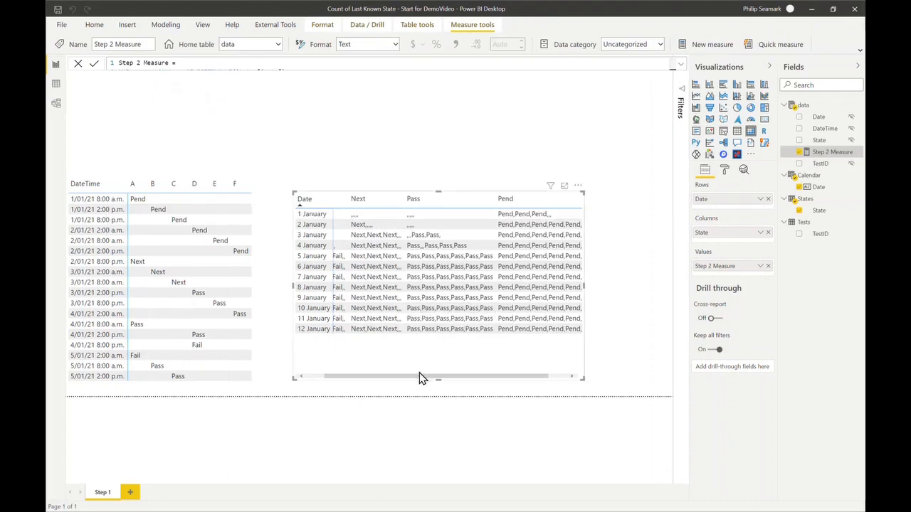
{"action": "left_click_drag", "start_coordinate": [355, 380], "coordinate": [291, 376]}
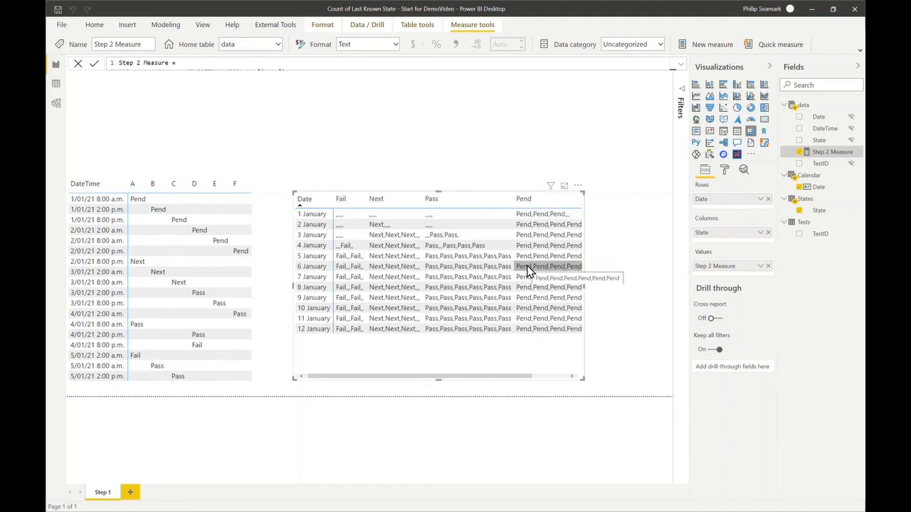
{"action": "left_click", "coordinate": [768, 233]}
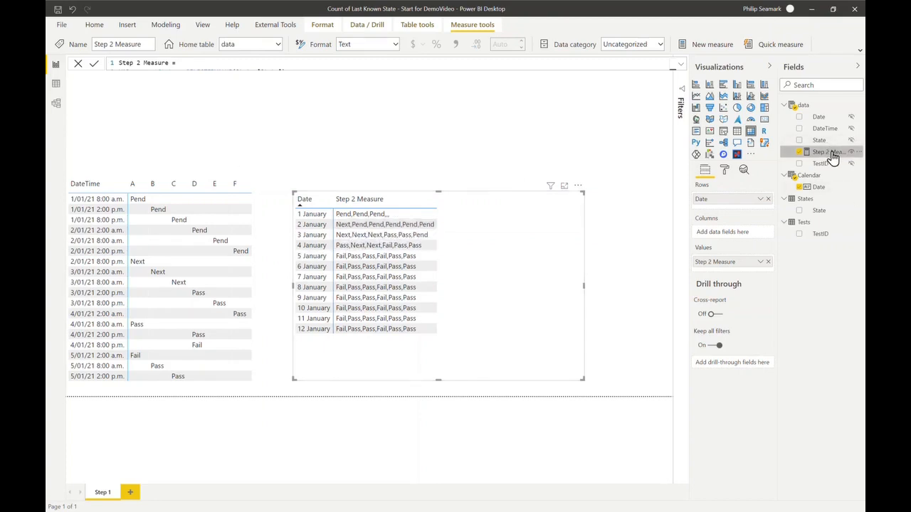
Prefix each concatenated state with [TestID] & "-" & before LASTNONBLANKVALUE, apply the measure and collapse the formula
{"action": "left_click", "coordinate": [681, 67]}
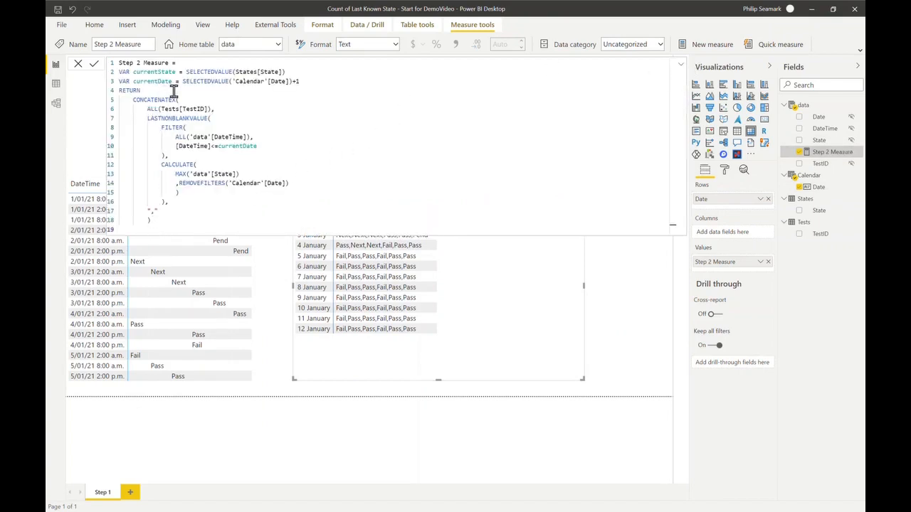
{"action": "left_click", "coordinate": [217, 111]}
{"action": "key", "text": "shift+Return"}
{"action": "key", "text": "shift+Return"}
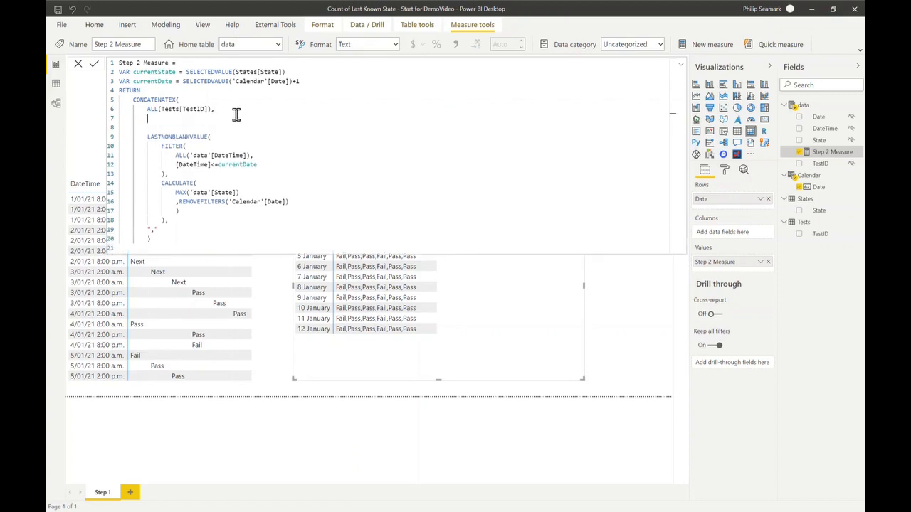
{"action": "type", "text": "[TestID] & \"-\" &"}
{"action": "key", "text": "Return"}
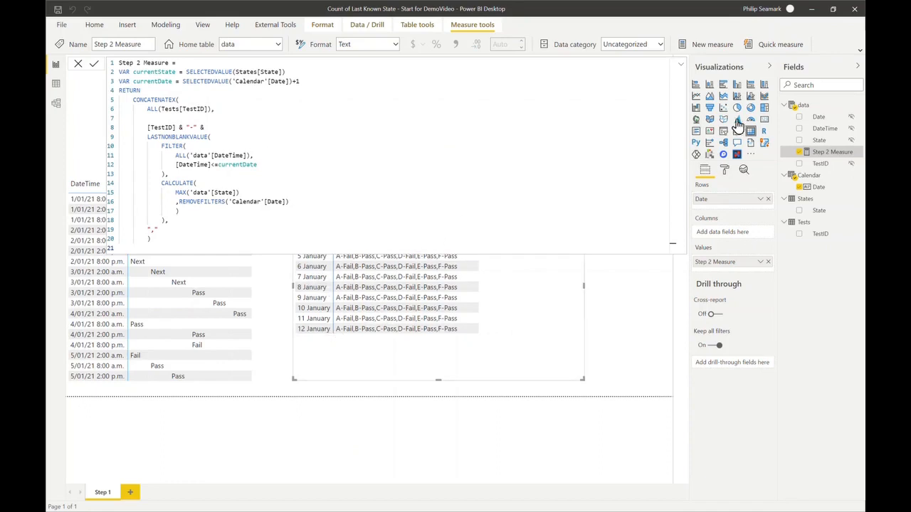
{"action": "left_click", "coordinate": [681, 65]}
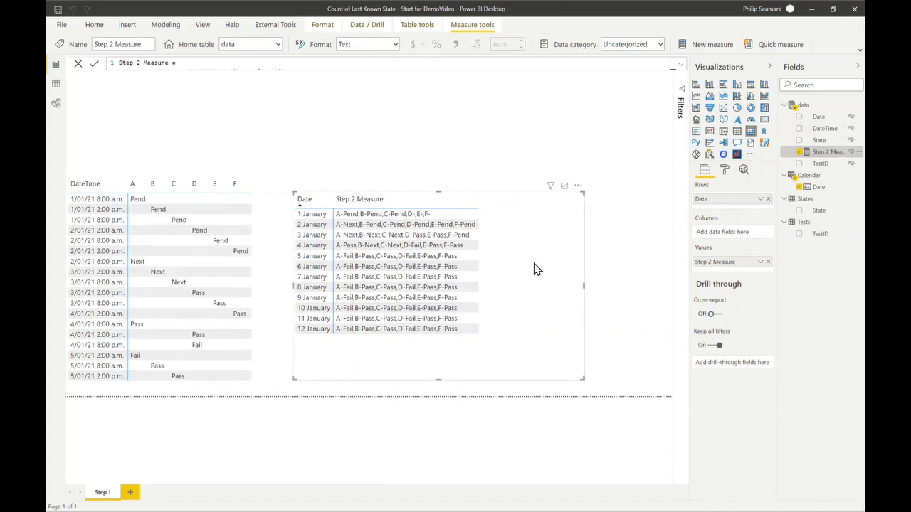
Remove the [TestID] & "-" & prefix and the extra blank lines from the Step 2 Measure formula
{"action": "left_click", "coordinate": [680, 65]}
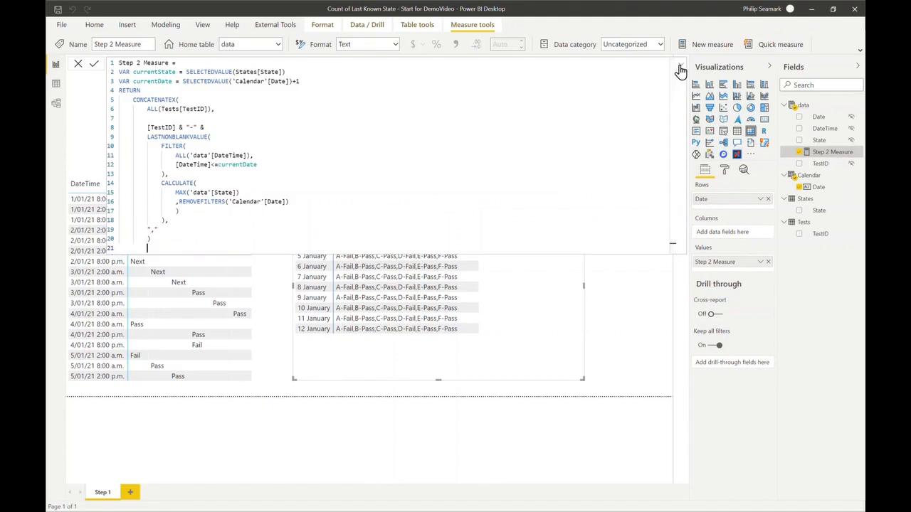
{"action": "left_click", "coordinate": [236, 128]}
{"action": "left_click_drag", "start_coordinate": [177, 128], "coordinate": [138, 124]}
{"action": "key", "text": "Delete"}
{"action": "key", "text": "BackSpace"}
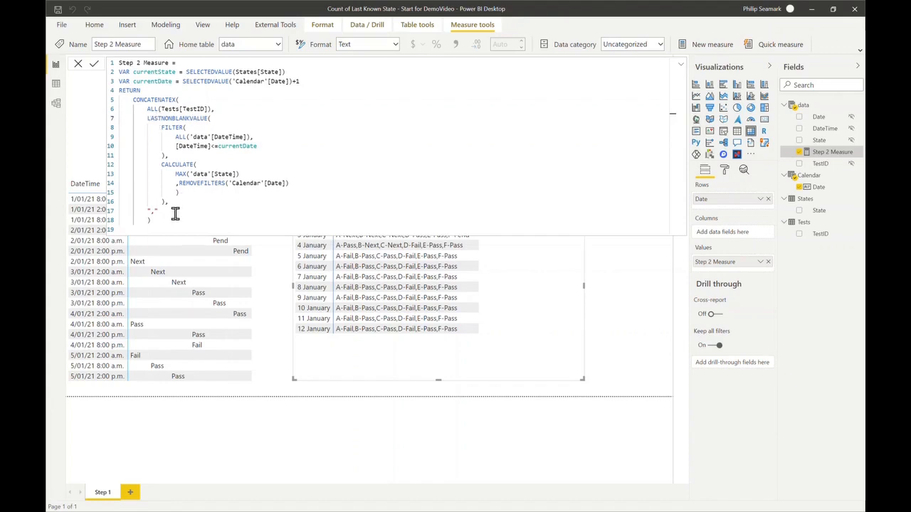
Replace the formula with LNBV Measure, using COUNTROWS over FILTER to count tests whose LASTNONBLANKVALUE state equals currentState, and apply it
{"action": "double_click", "coordinate": [165, 100]}
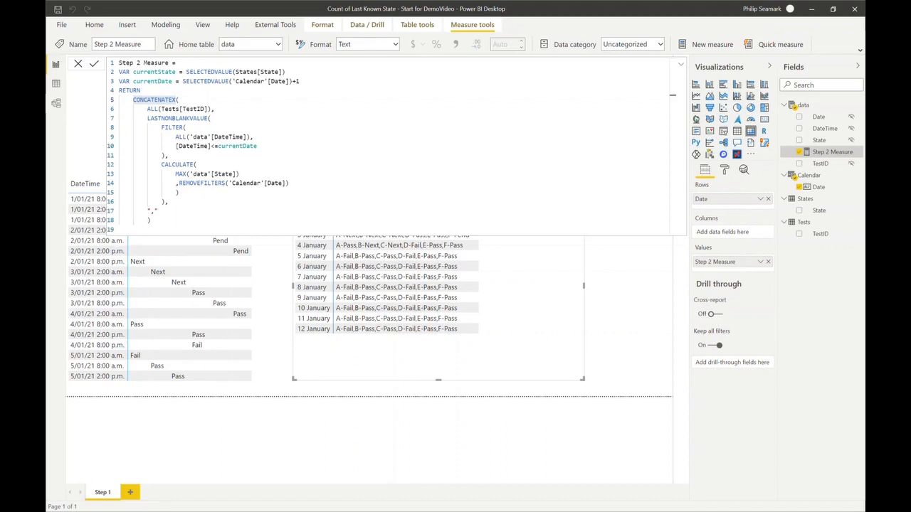
{"action": "left_click", "coordinate": [222, 209]}
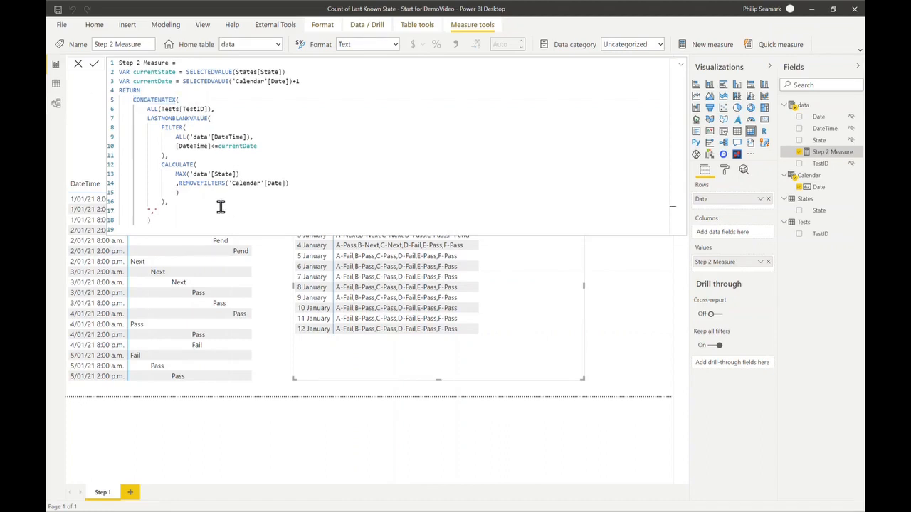
{"action": "left_click", "coordinate": [220, 205]}
{"action": "key", "text": "ctrl+a"}
{"action": "key", "text": "ctrl+v"}
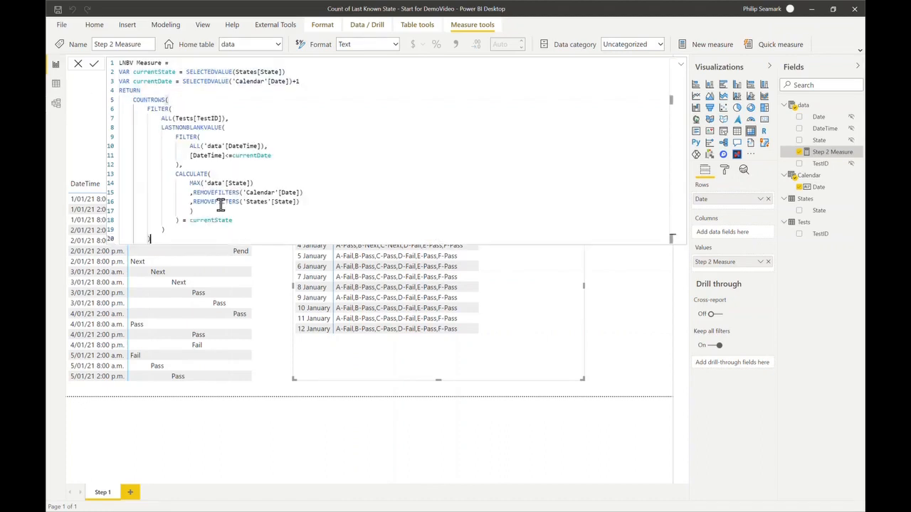
{"action": "double_click", "coordinate": [163, 109]}
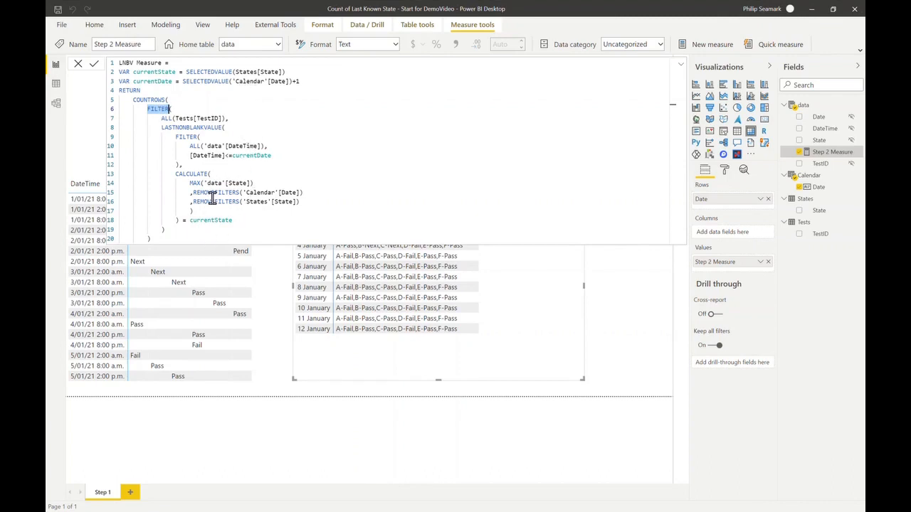
{"action": "double_click", "coordinate": [150, 100]}
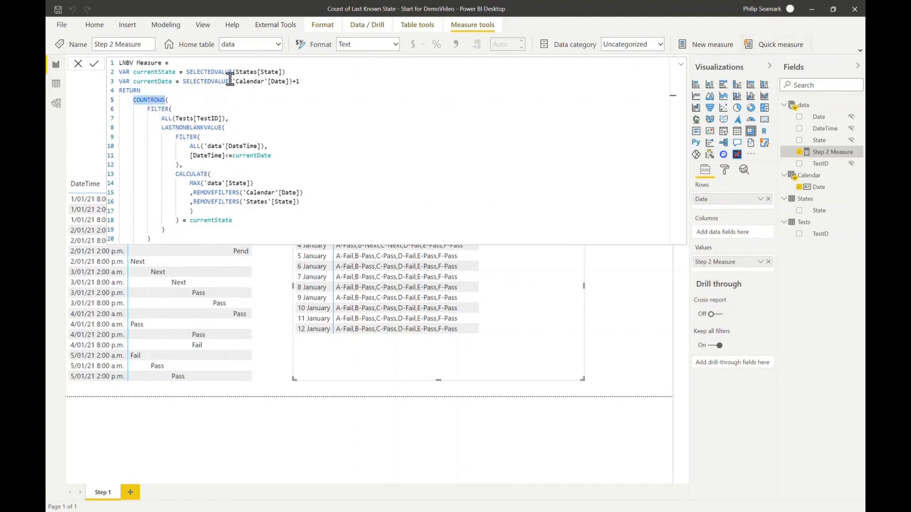
{"action": "left_click", "coordinate": [94, 64]}
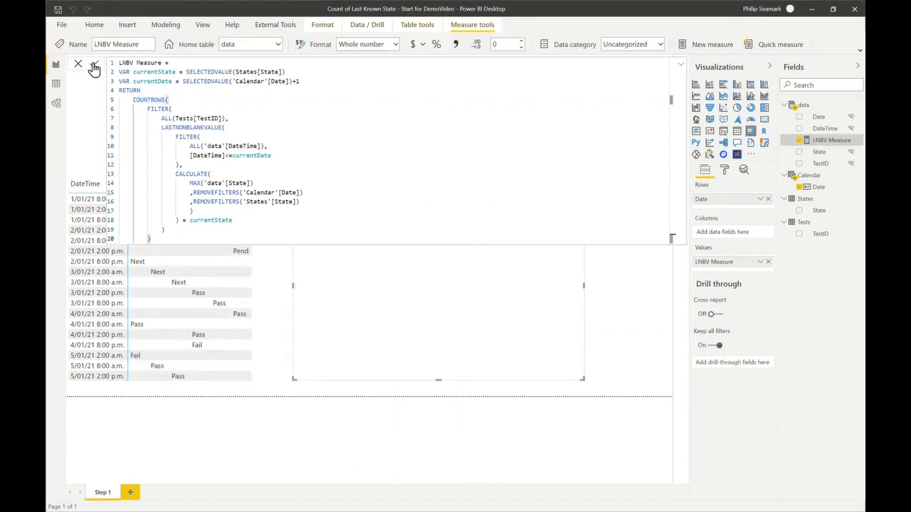
Collapse the formula and add State from the States table to the matrix columns
{"action": "left_click", "coordinate": [680, 64]}
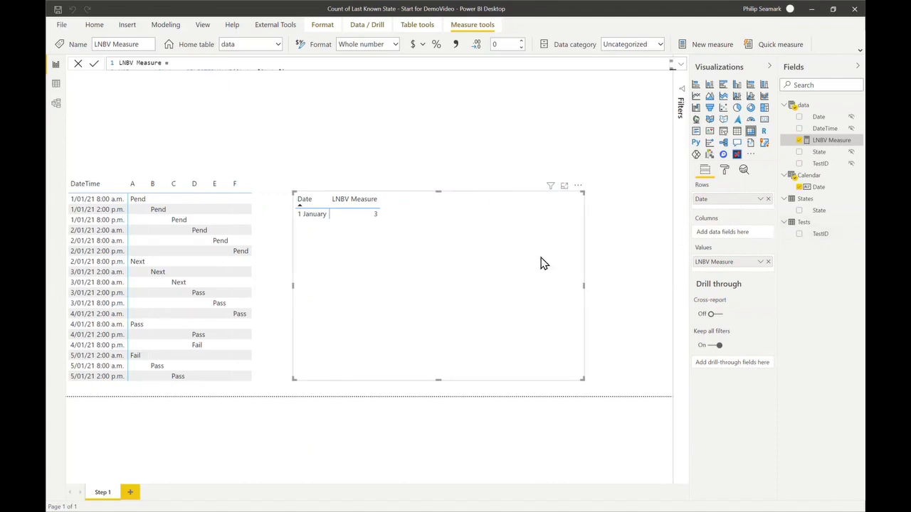
{"action": "left_click_drag", "start_coordinate": [815, 210], "coordinate": [718, 231]}
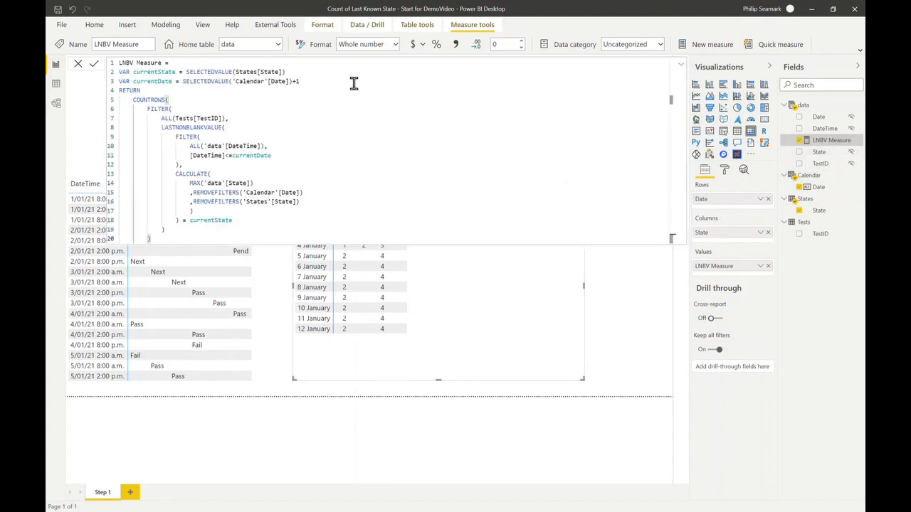
Review the LNBV Measure formula: the selected state, the CALCULATE with REMOVEFILTERS, the DateTime filter and the currentState comparison, and collapse it
{"action": "double_click", "coordinate": [264, 72]}
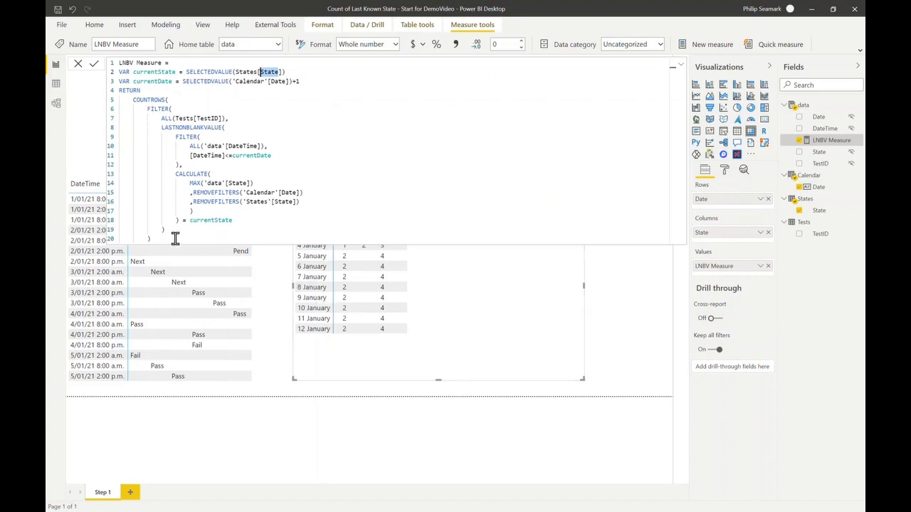
{"action": "left_click_drag", "start_coordinate": [186, 192], "coordinate": [331, 203]}
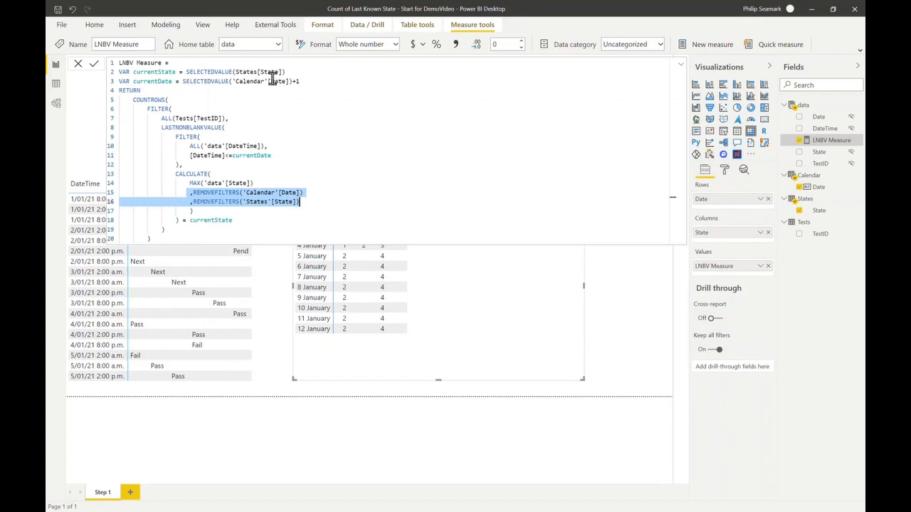
{"action": "left_click_drag", "start_coordinate": [175, 174], "coordinate": [197, 211]}
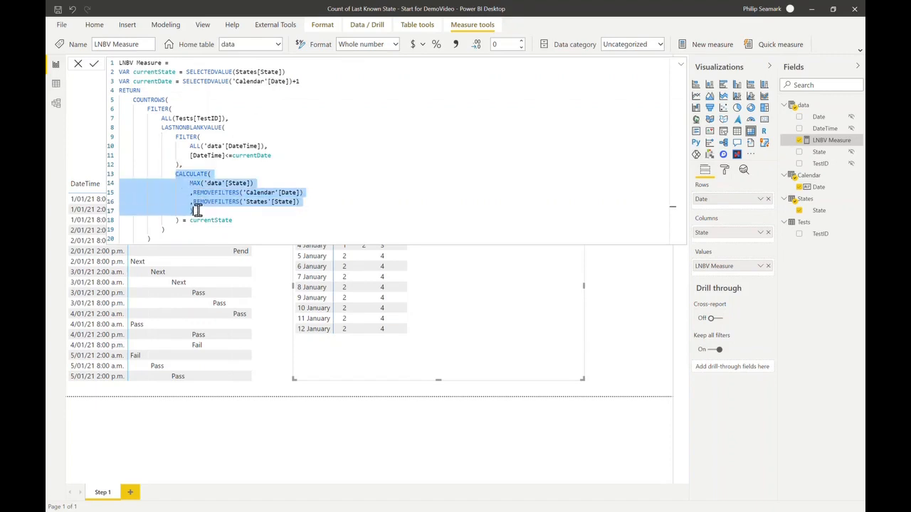
{"action": "left_click", "coordinate": [199, 211]}
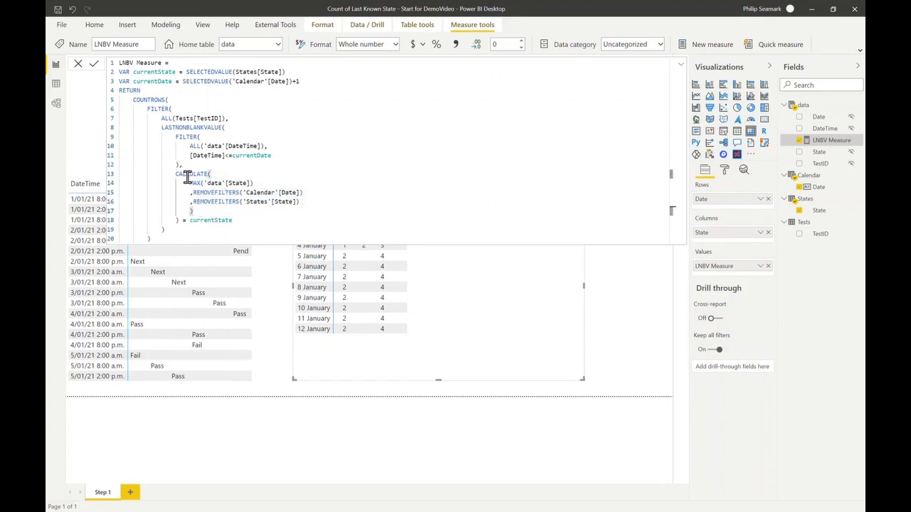
{"action": "left_click_drag", "start_coordinate": [189, 183], "coordinate": [254, 183]}
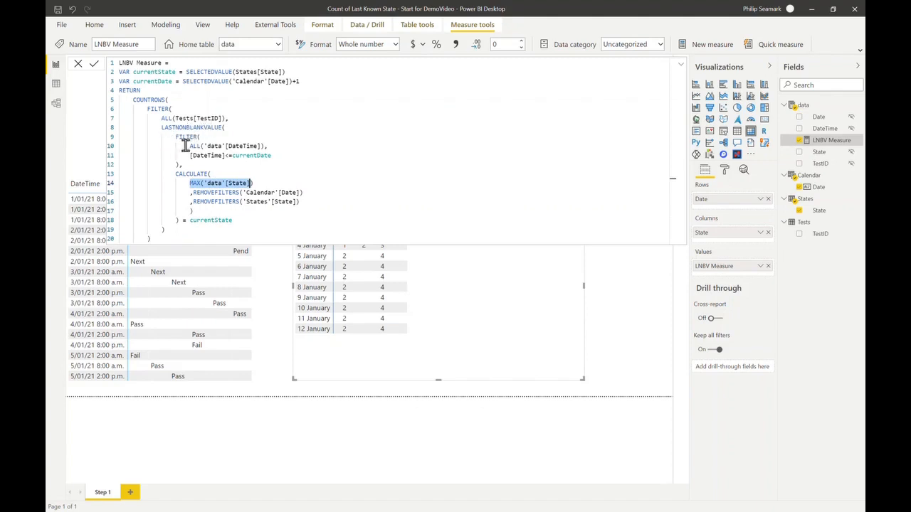
{"action": "left_click_drag", "start_coordinate": [169, 146], "coordinate": [267, 145]}
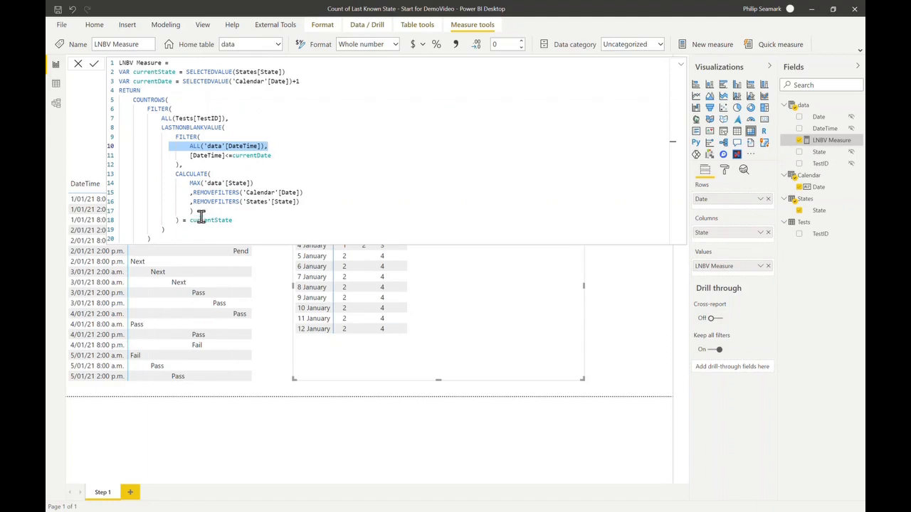
{"action": "double_click", "coordinate": [196, 127]}
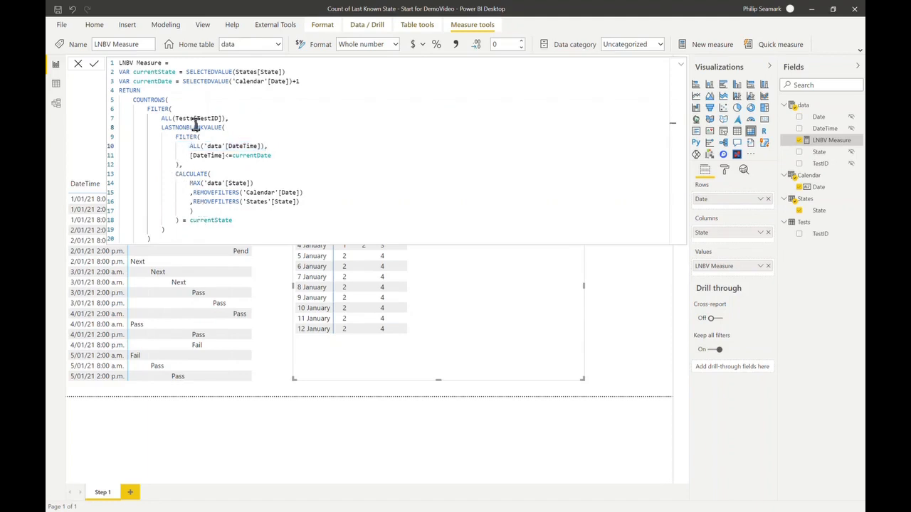
{"action": "double_click", "coordinate": [196, 220]}
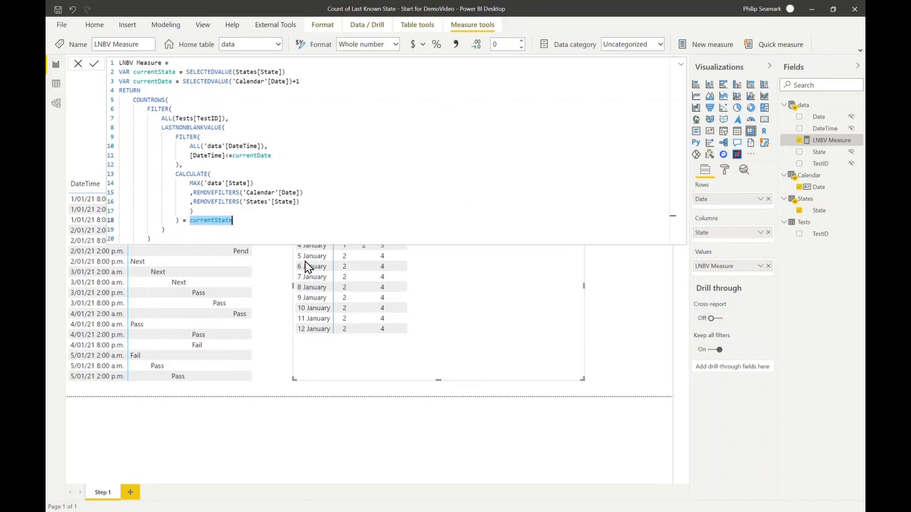
{"action": "left_click", "coordinate": [680, 66]}
{"action": "left_click", "coordinate": [679, 68]}
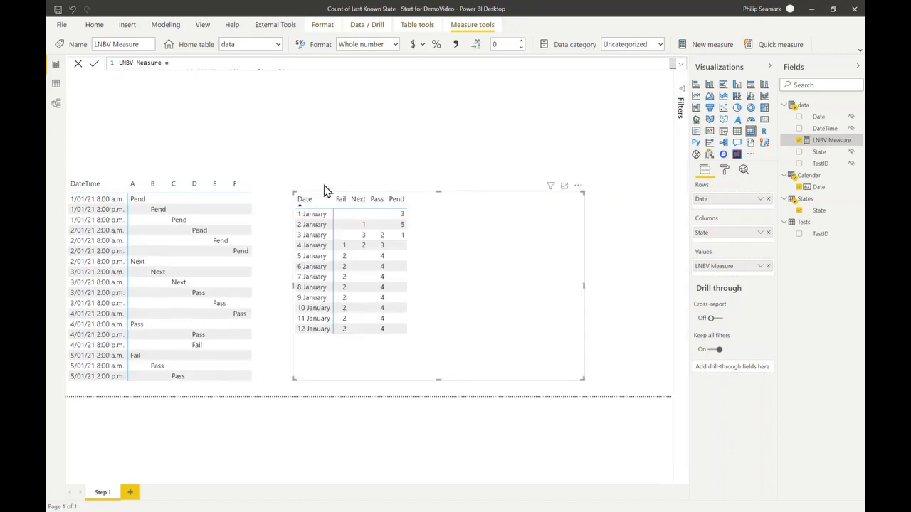
Narrow the matrix of state counts to fit its columns and shift it slightly towards the test history matrix
{"action": "left_click", "coordinate": [680, 66]}
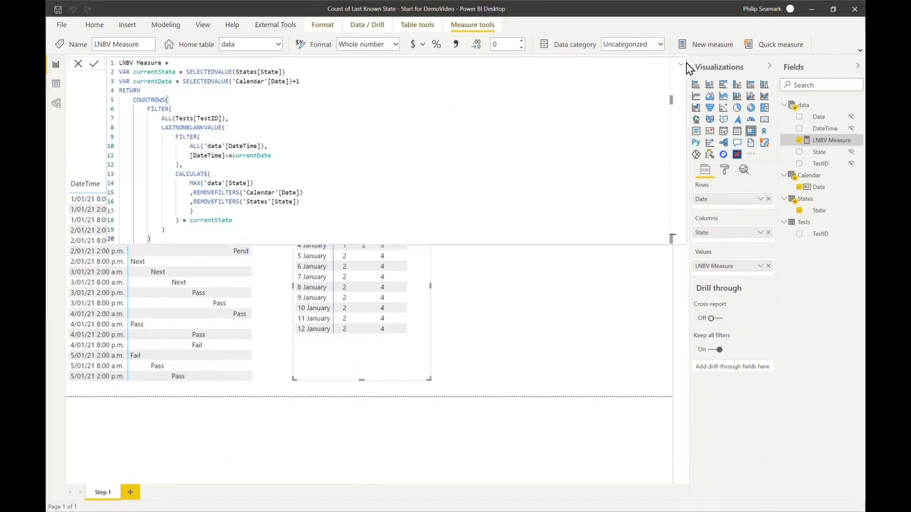
{"action": "left_click", "coordinate": [681, 67]}
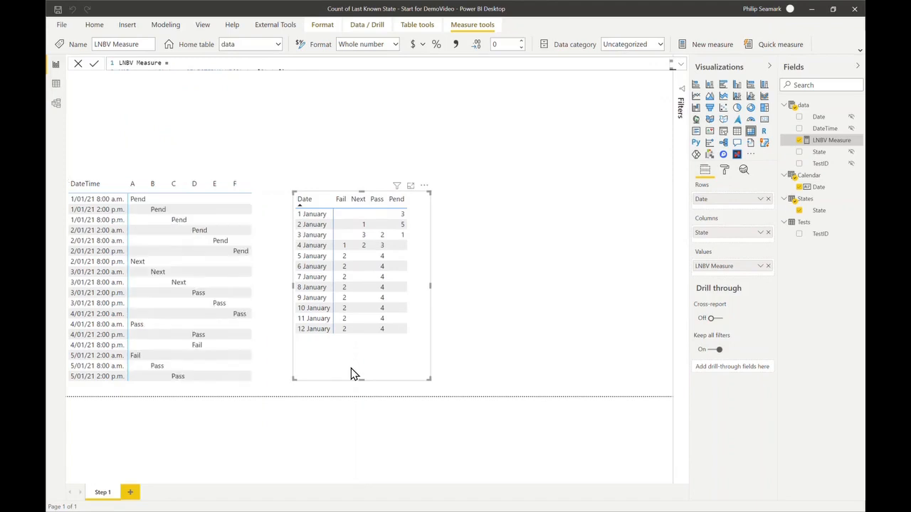
{"action": "mouse_move", "coordinate": [393, 365]}
{"action": "left_mouse_down"}
{"action": "mouse_move", "coordinate": [525, 362]}
{"action": "mouse_move", "coordinate": [378, 365]}
{"action": "left_mouse_up"}
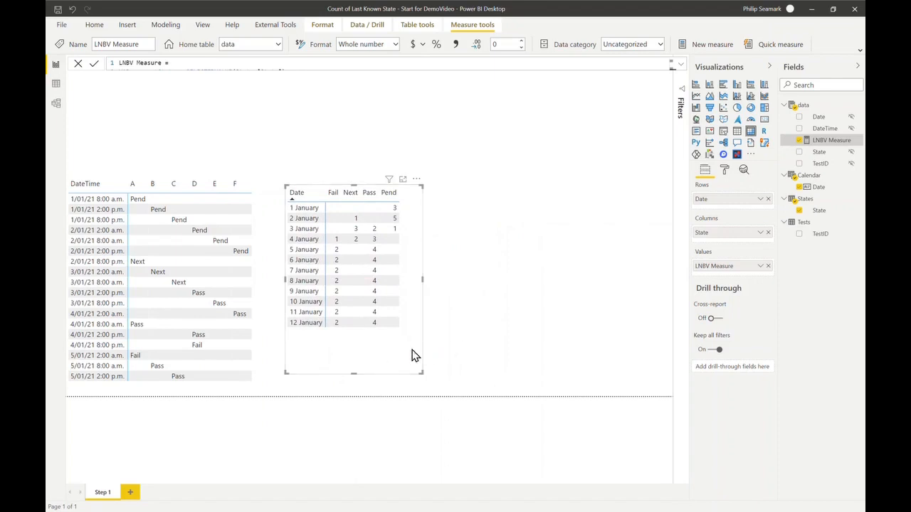
Duplicate the matrix of state counts and place the copy beside the original
{"action": "left_click", "coordinate": [398, 356]}
{"action": "key", "text": "ctrl+c"}
{"action": "key", "text": "ctrl+v"}
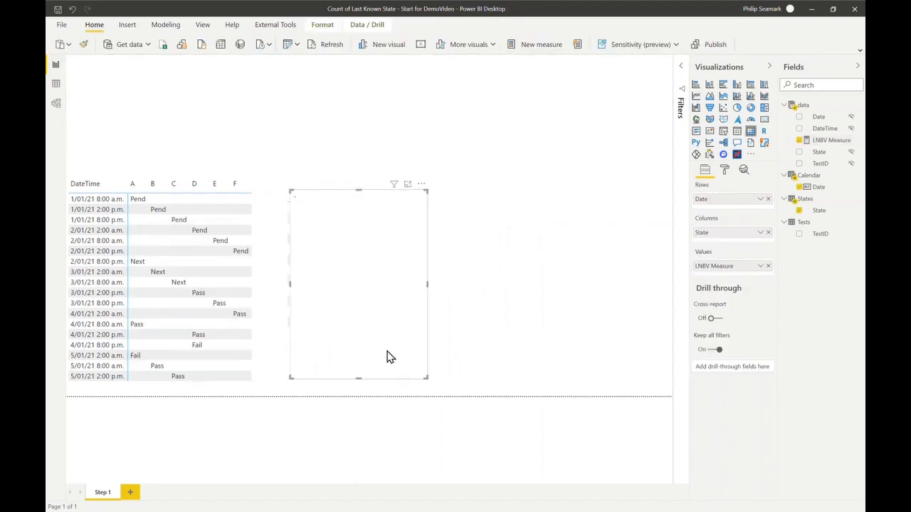
{"action": "left_click_drag", "start_coordinate": [378, 366], "coordinate": [522, 363]}
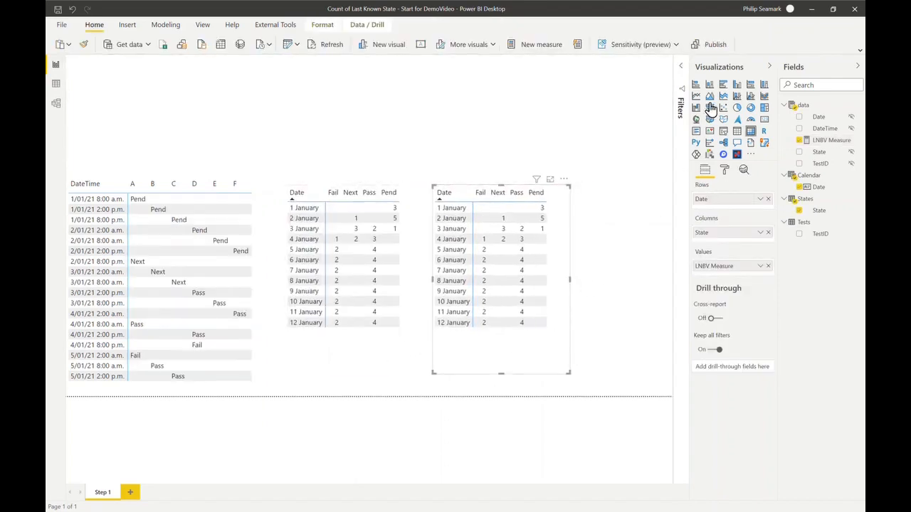
Convert the copied matrix to a stacked column chart and use State as its legend instead of on the axis
{"action": "left_click", "coordinate": [710, 85]}
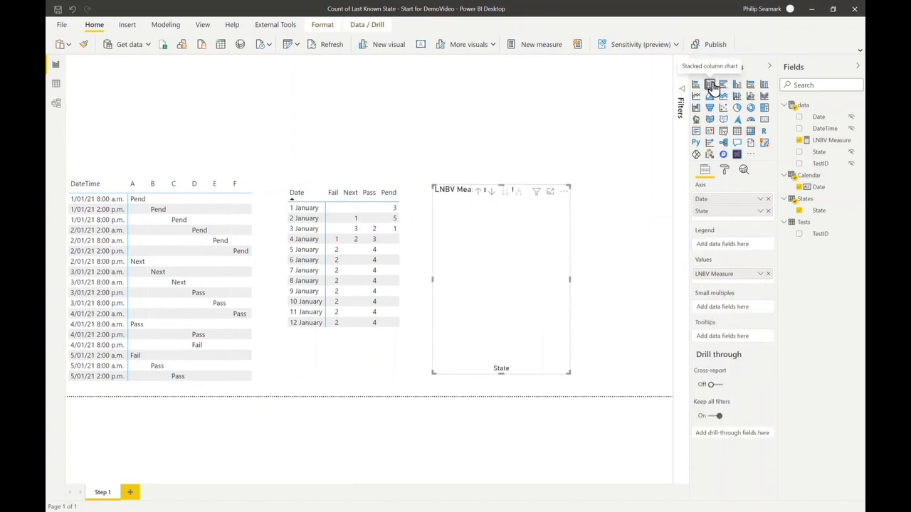
{"action": "left_click_drag", "start_coordinate": [567, 271], "coordinate": [572, 270]}
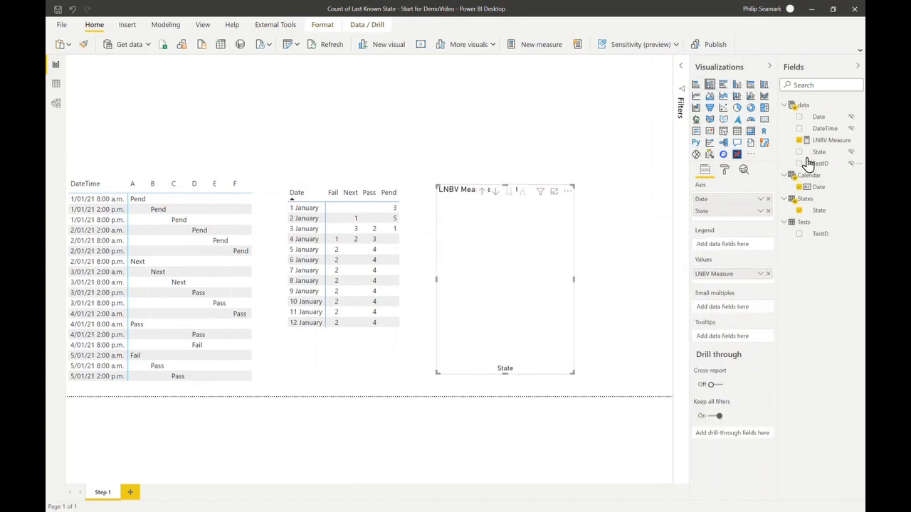
{"action": "left_click_drag", "start_coordinate": [720, 250], "coordinate": [719, 243]}
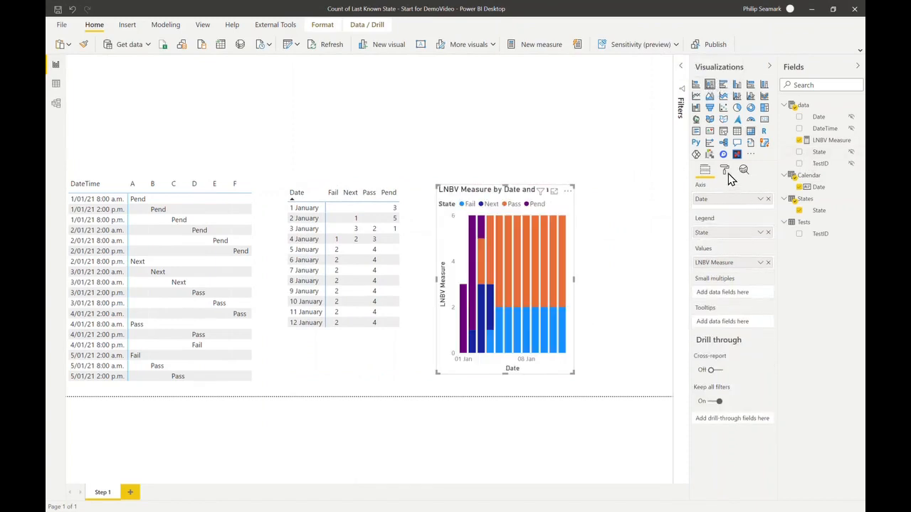
Turn on the column chart's data labels and set the label density to 100%
{"action": "left_click", "coordinate": [725, 170]}
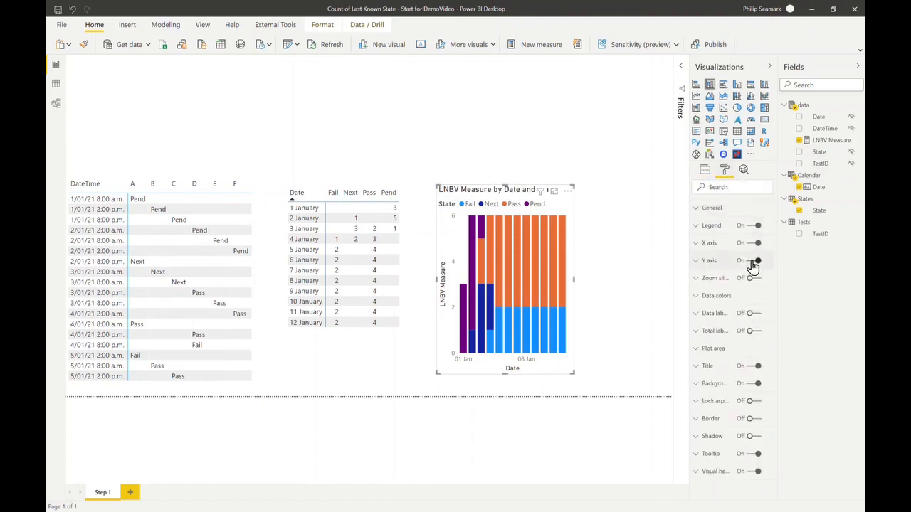
{"action": "left_click", "coordinate": [756, 314]}
{"action": "left_click", "coordinate": [697, 316]}
{"action": "scroll", "coordinate": [740, 434], "scroll_direction": "down", "scroll_amount": 4}
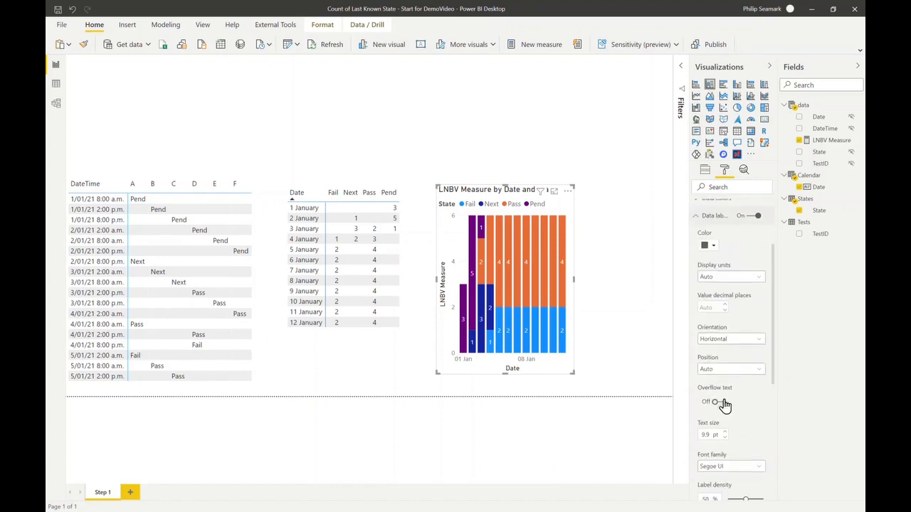
{"action": "left_click_drag", "start_coordinate": [746, 466], "coordinate": [783, 470]}
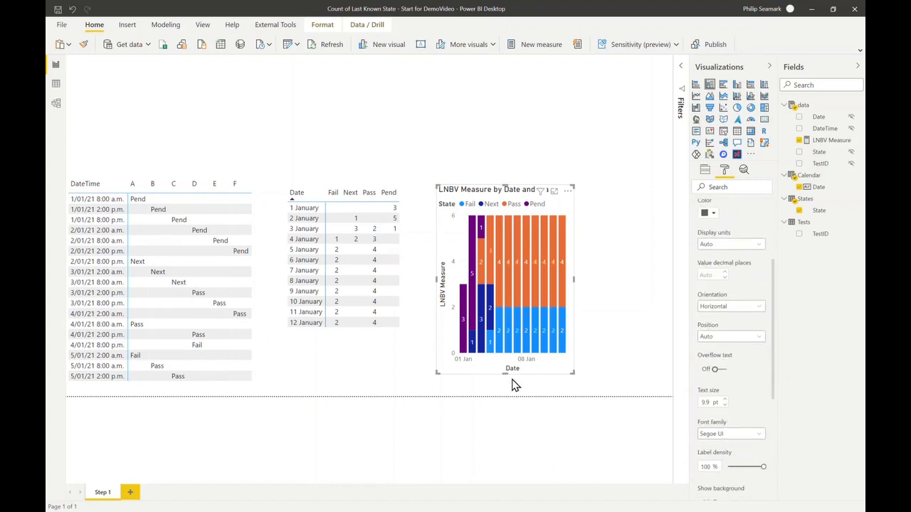
Reduce the stacked column chart's height, reposition it beside the count matrix and keep the chart selected
{"action": "left_click_drag", "start_coordinate": [509, 374], "coordinate": [501, 320]}
{"action": "left_click", "coordinate": [464, 151]}
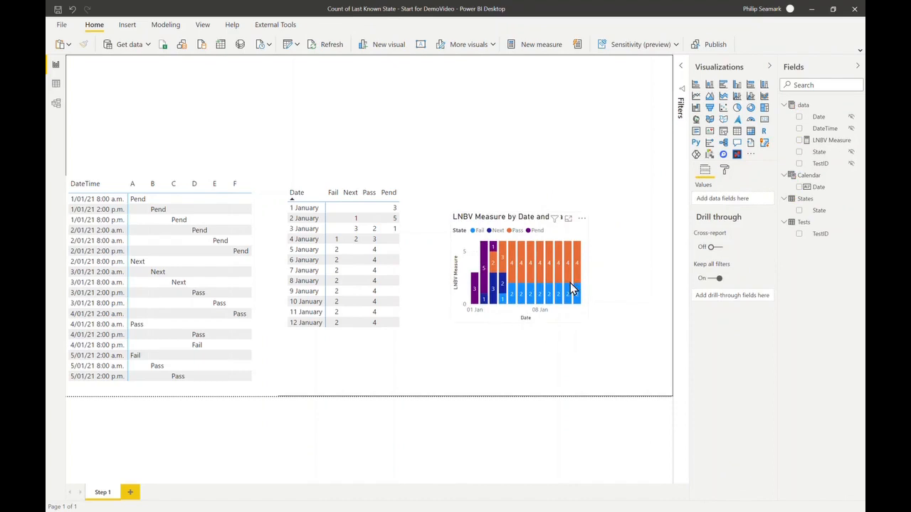
{"action": "left_click", "coordinate": [502, 327]}
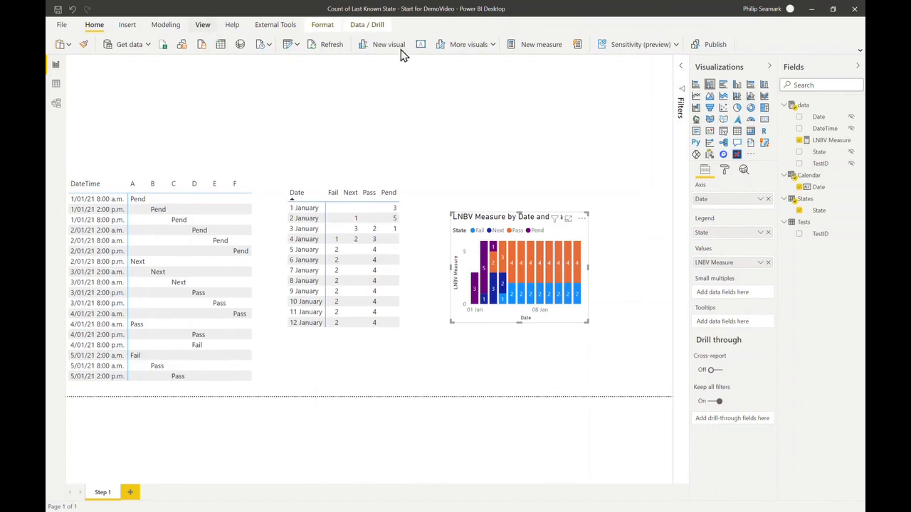
Record a refresh of all visuals in Performance analyzer and copy the query of the LNBV Measure by Date and State chart
{"action": "left_click", "coordinate": [203, 24]}
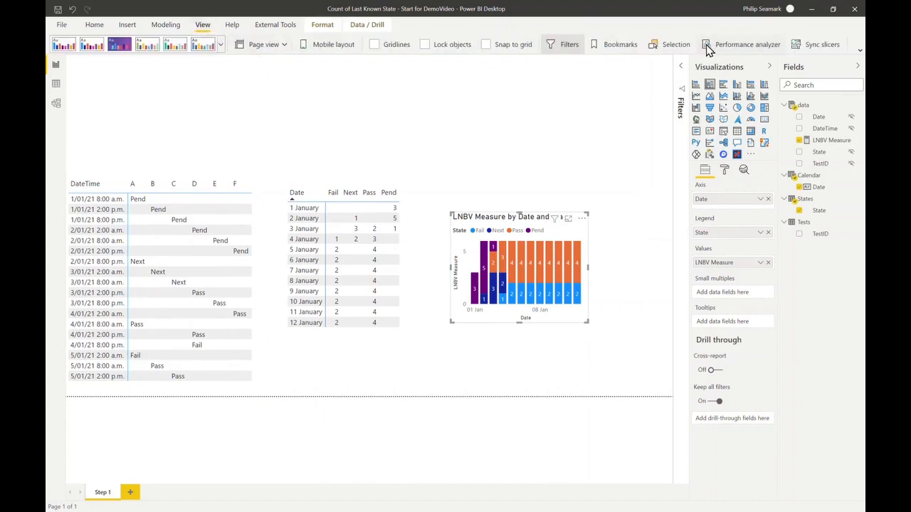
{"action": "left_click", "coordinate": [759, 48]}
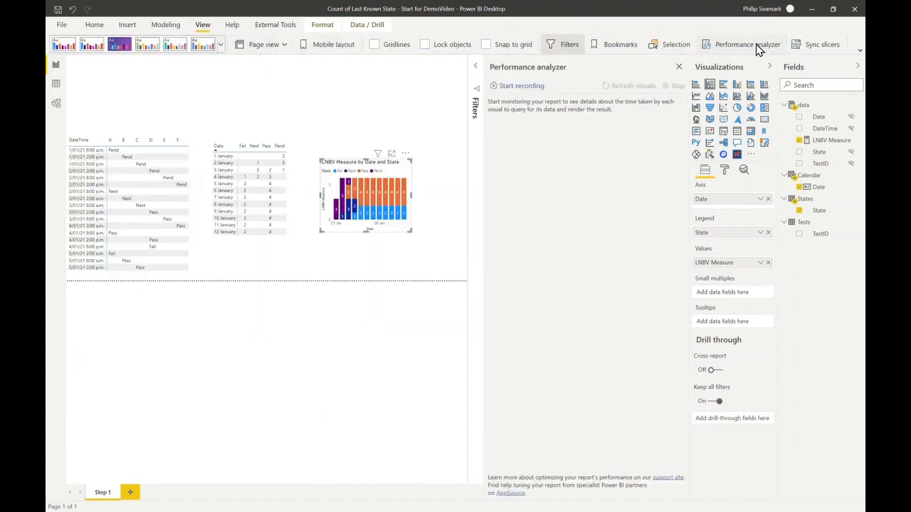
{"action": "left_click", "coordinate": [524, 85]}
{"action": "left_click", "coordinate": [632, 87]}
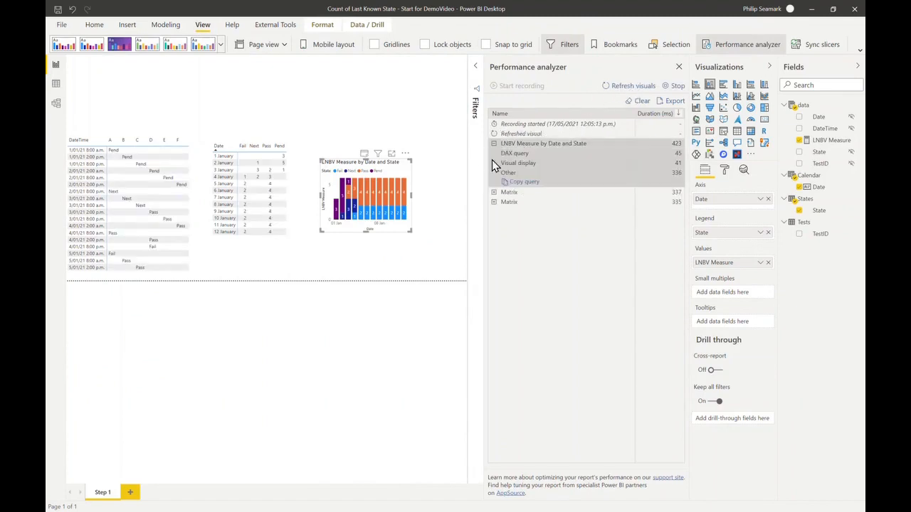
{"action": "left_click", "coordinate": [527, 184]}
Switch to DAX Studio, paste the copied query into the empty editor and maximize the window
{"action": "left_click", "coordinate": [276, 25]}
{"action": "left_click", "coordinate": [356, 50]}
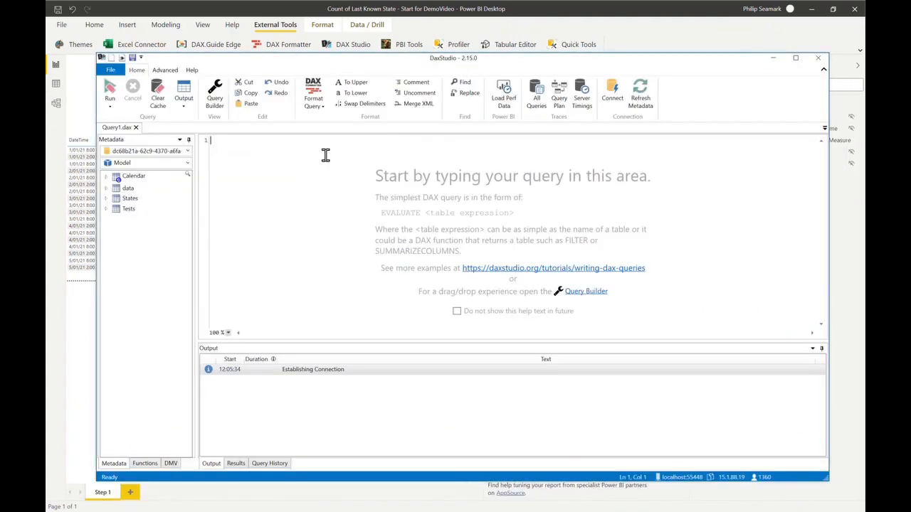
{"action": "key", "text": "ctrl+v"}
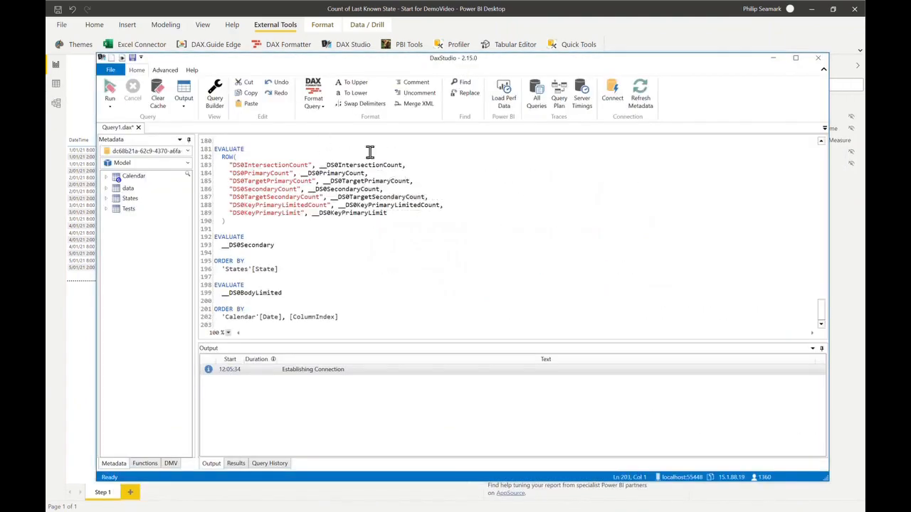
{"action": "left_click", "coordinate": [795, 58]}
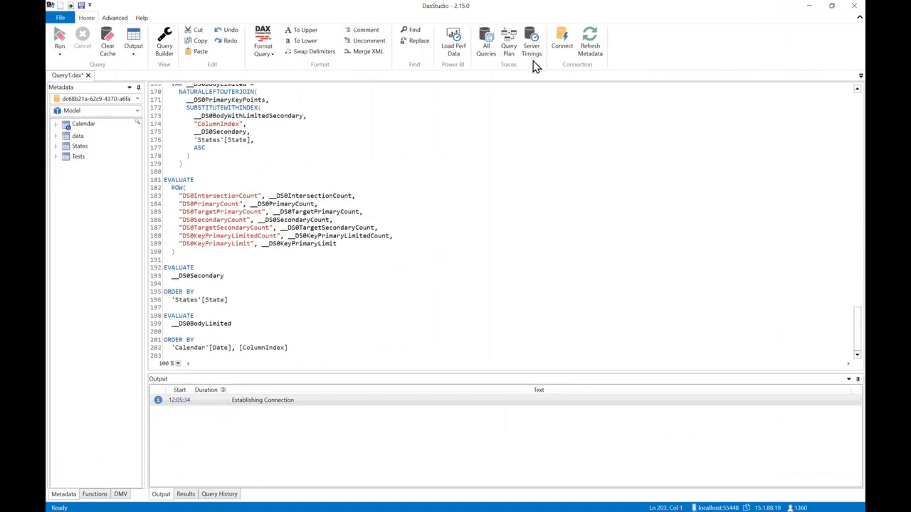
Enable the Server Timings trace, run the query and enlarge the area showing the timing results
{"action": "left_click", "coordinate": [534, 50]}
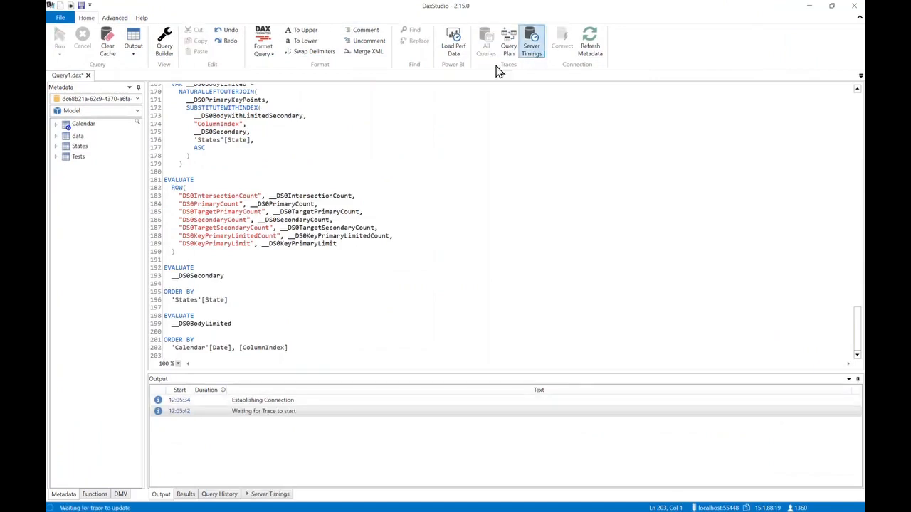
{"action": "left_click", "coordinate": [270, 493]}
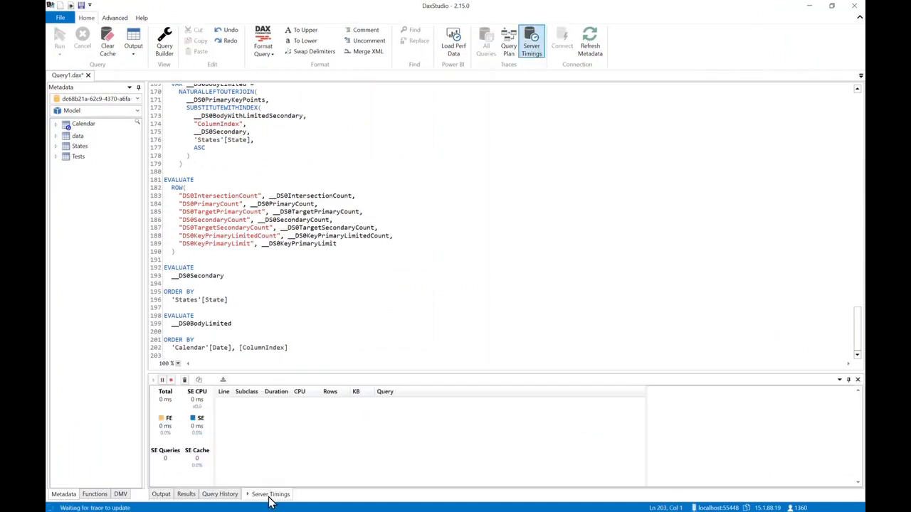
{"action": "left_click", "coordinate": [521, 243]}
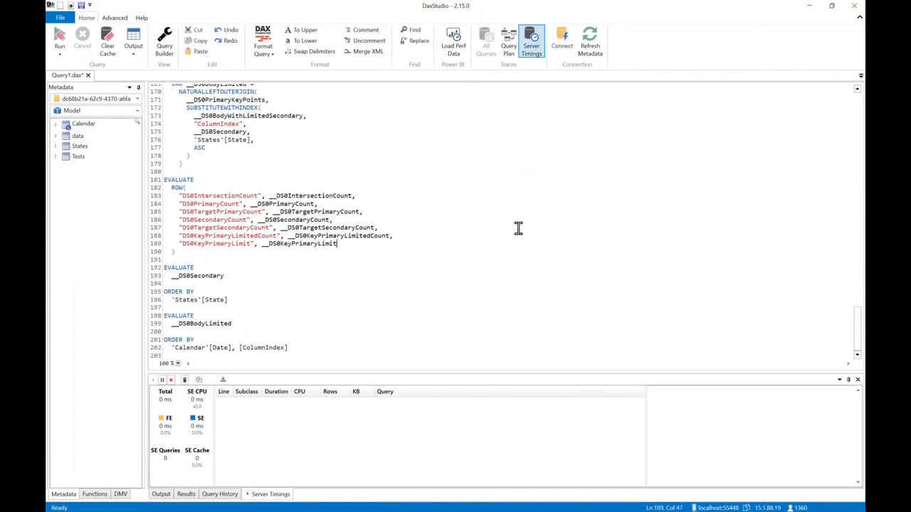
{"action": "key", "text": "F5"}
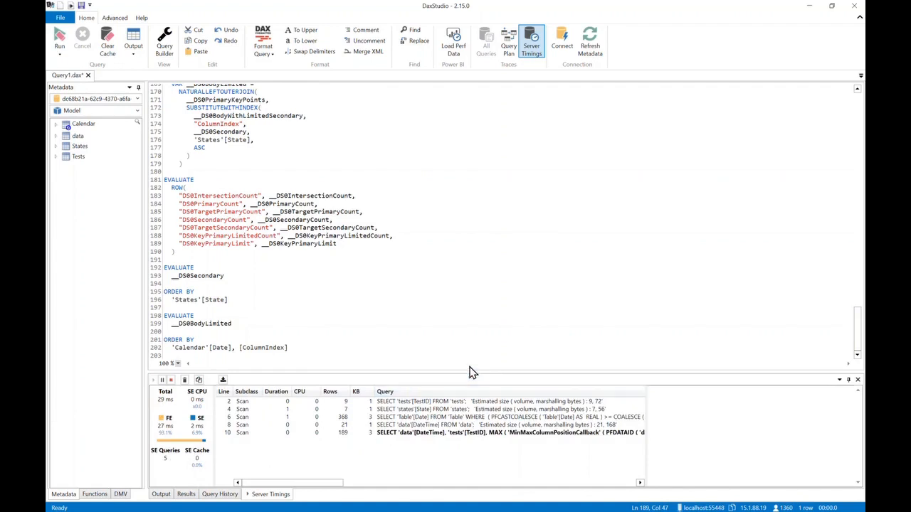
{"action": "left_click_drag", "start_coordinate": [465, 371], "coordinate": [463, 283]}
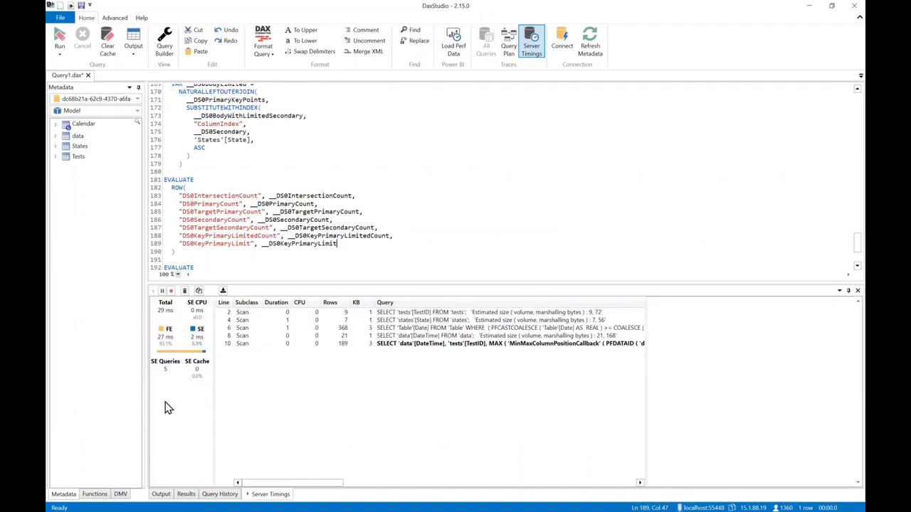
Examine the storage engine scan on line 10, plus the second and third result tables of the query
{"action": "left_click", "coordinate": [422, 346]}
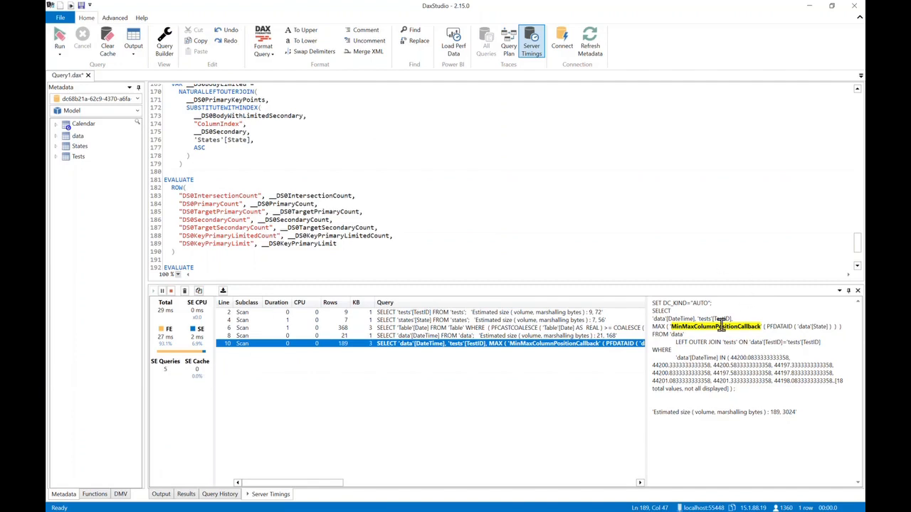
{"action": "left_click", "coordinate": [186, 496]}
{"action": "left_click", "coordinate": [156, 314]}
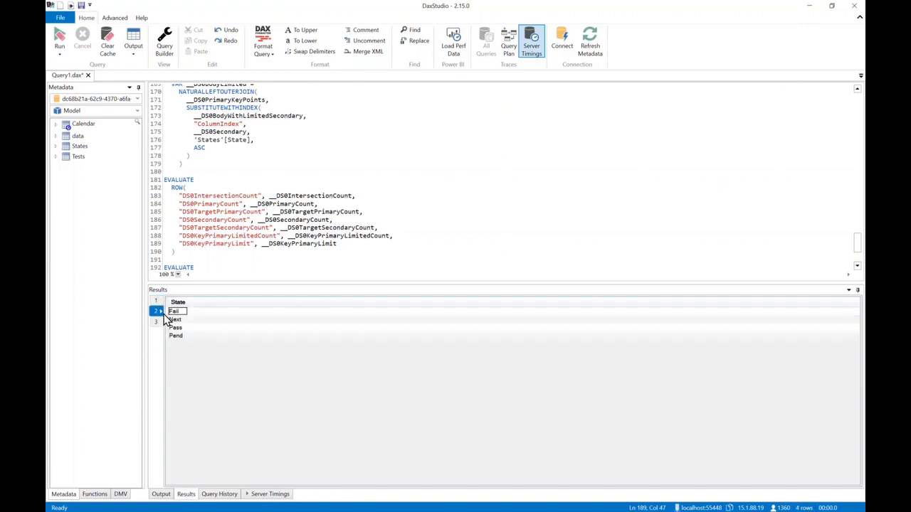
{"action": "left_click", "coordinate": [155, 321]}
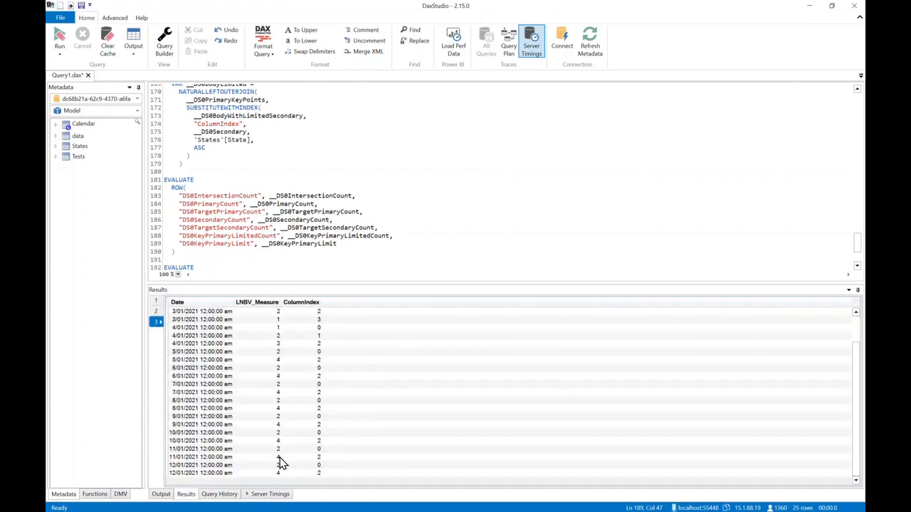
{"action": "left_click", "coordinate": [270, 494]}
Switch to Power BI Desktop and replace the LNBV Measure definition with a Using TopN measure built on TOPN(1) over 'data' ordered by [DateTime] descending
{"action": "left_click", "coordinate": [808, 7]}
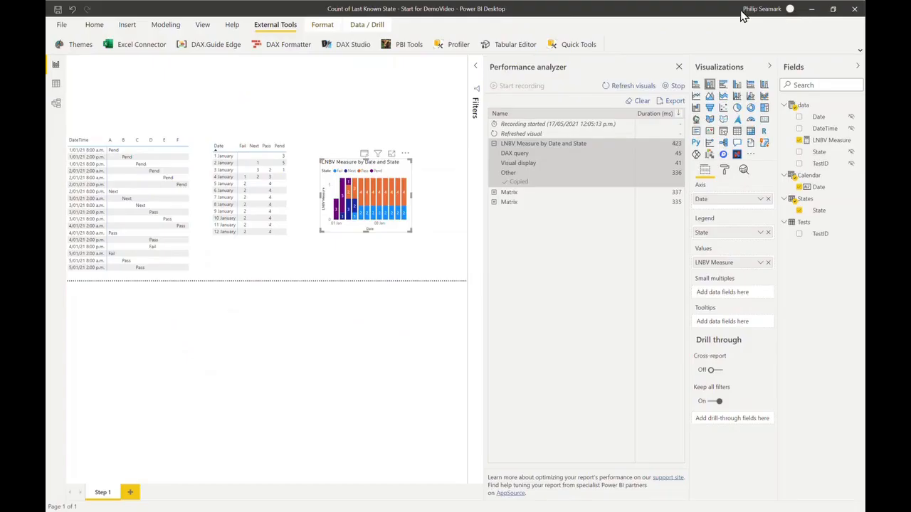
{"action": "left_click", "coordinate": [822, 140]}
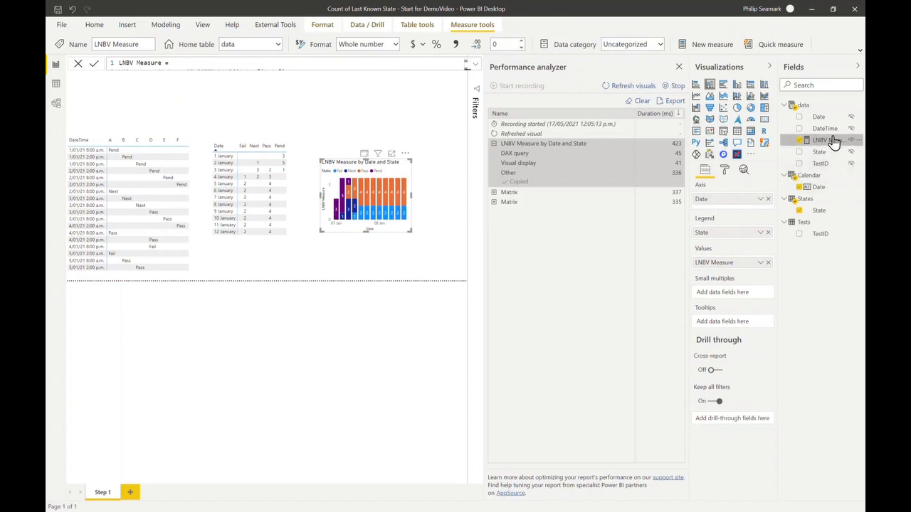
{"action": "left_click", "coordinate": [475, 64]}
{"action": "left_click", "coordinate": [268, 144]}
{"action": "key", "text": "ctrl+a"}
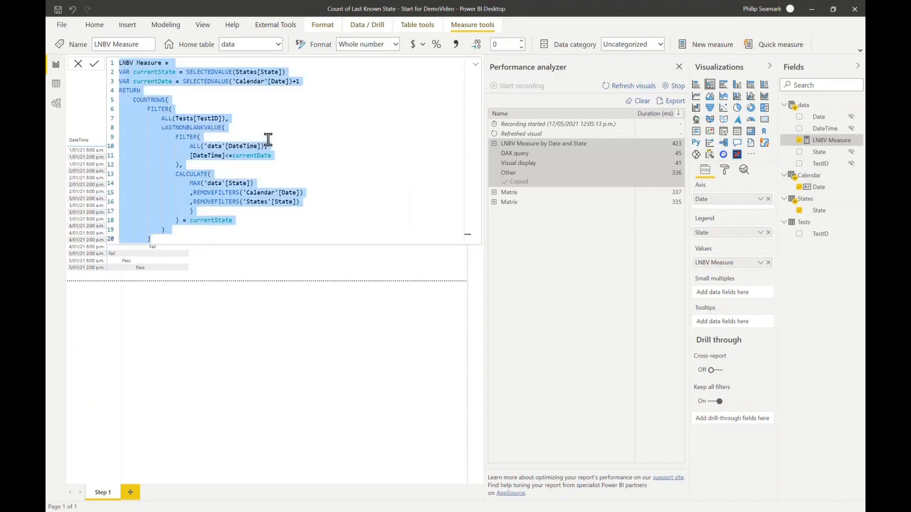
{"action": "type", "text": "Using TopN = VAR currentState = SELECTEDVALUE(States[State]) VAR currentDate = SELECTEDVALUE('Calendar'[Date])+1 RETURN     COUNTROWS(         FILTER(             ALL( data[TestID] ),             SELECTCOLUMNS(                 TOPN(                     1,                     CALCULATETABLE(                         FILTER( 'data',                         [DateTime] < currentDate                         )                         ,REMOVEFILTERS('Calendar'[Date])                         ,REMOVEFILTERS('States'[State])                         ),                     'data'[DateTime],                     DESC                 ),                 \"Last Value\", [State]                 )             = currentState             )         )"}
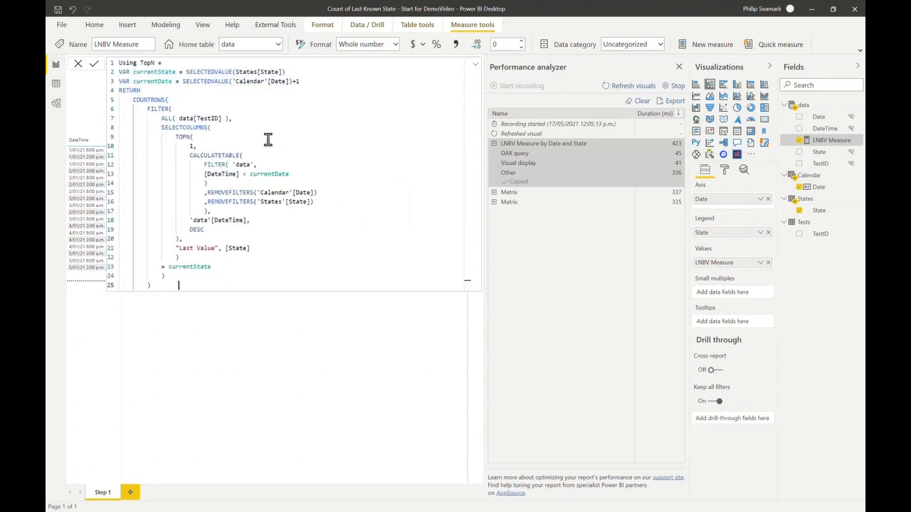
{"action": "left_click", "coordinate": [94, 64]}
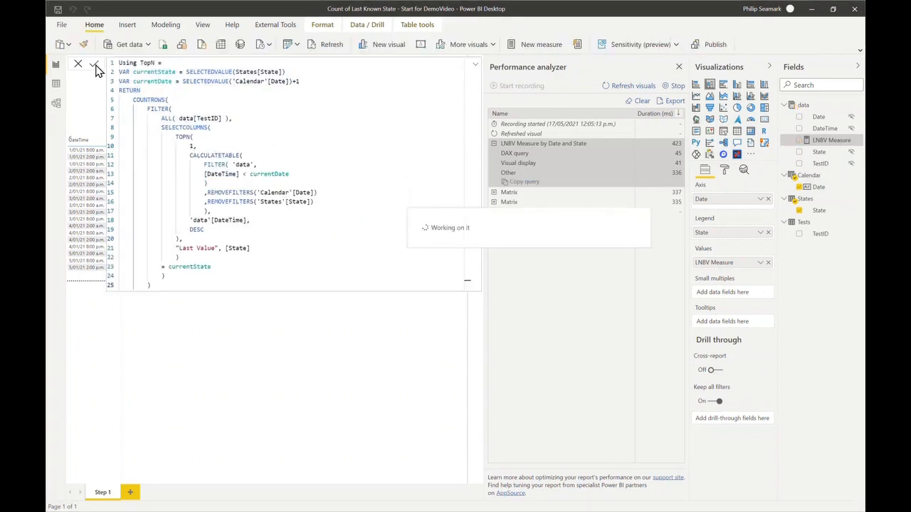
{"action": "left_click", "coordinate": [477, 65]}
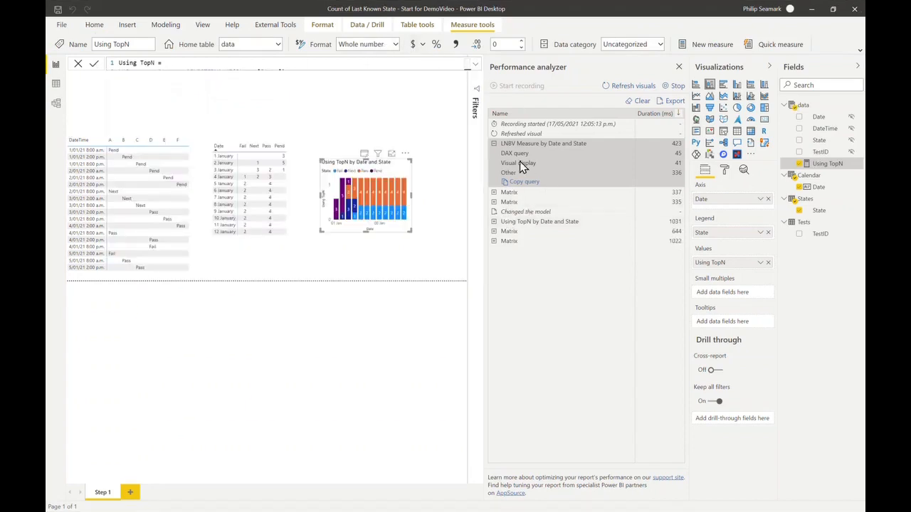
Clear the Performance analyzer log, refresh all visuals and copy the query of the Using TopN by Date and State chart
{"action": "left_click", "coordinate": [629, 101]}
{"action": "left_click", "coordinate": [633, 87]}
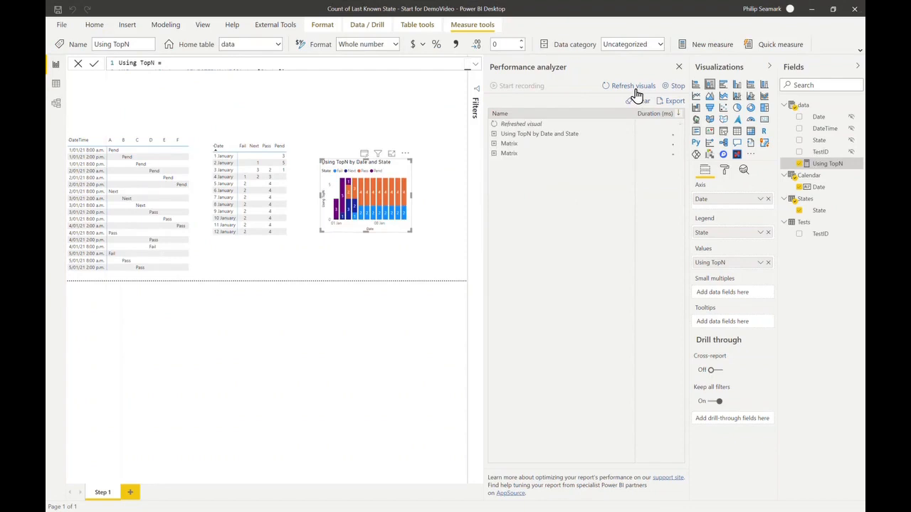
{"action": "left_click", "coordinate": [494, 134]}
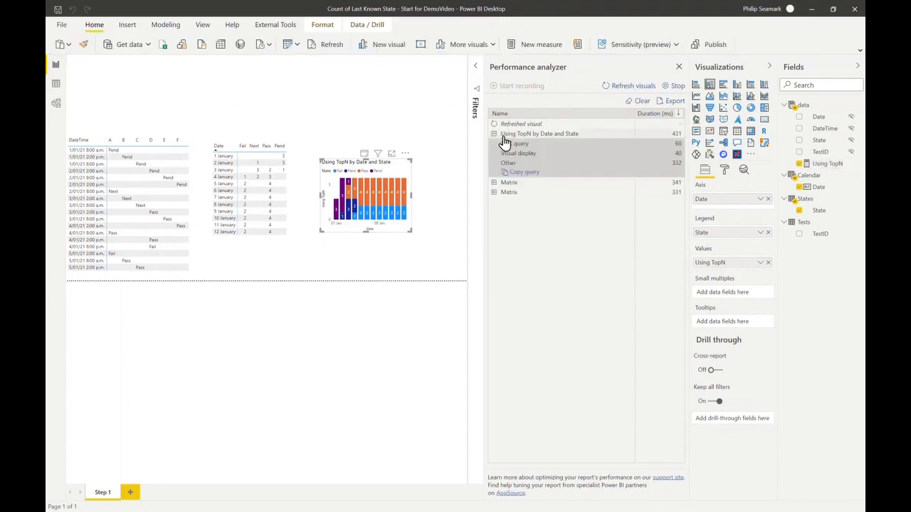
{"action": "left_click", "coordinate": [524, 174]}
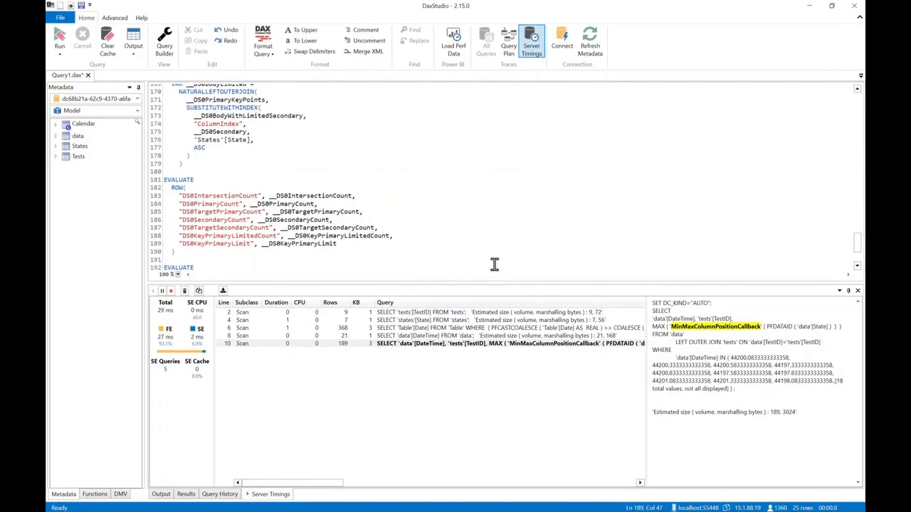
Switch to DAX Studio, replace the old query with the copied one and check the Using TopN reference in its __DS0Core definition
{"action": "scroll", "coordinate": [476, 228], "scroll_direction": "up", "scroll_amount": 20}
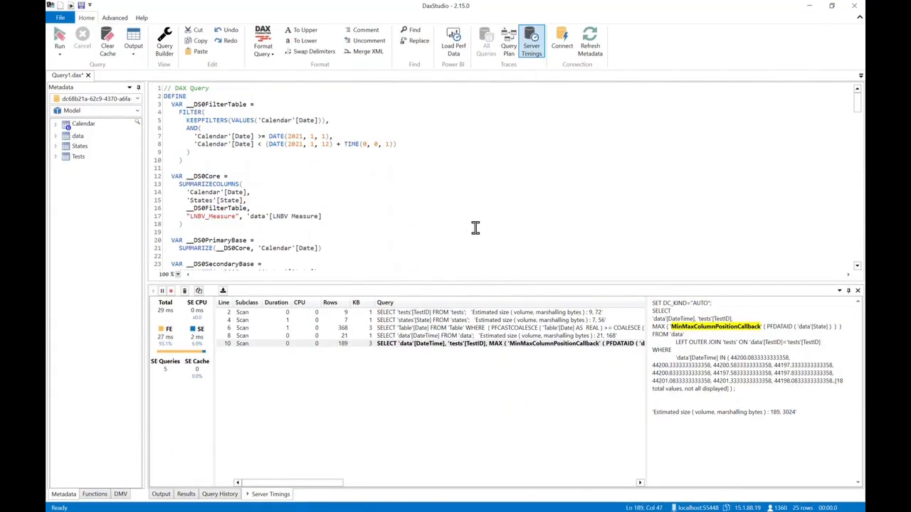
{"action": "scroll", "coordinate": [476, 228], "scroll_direction": "down", "scroll_amount": 10}
{"action": "scroll", "coordinate": [475, 227], "scroll_direction": "up", "scroll_amount": 3}
{"action": "scroll", "coordinate": [476, 228], "scroll_direction": "down", "scroll_amount": 9}
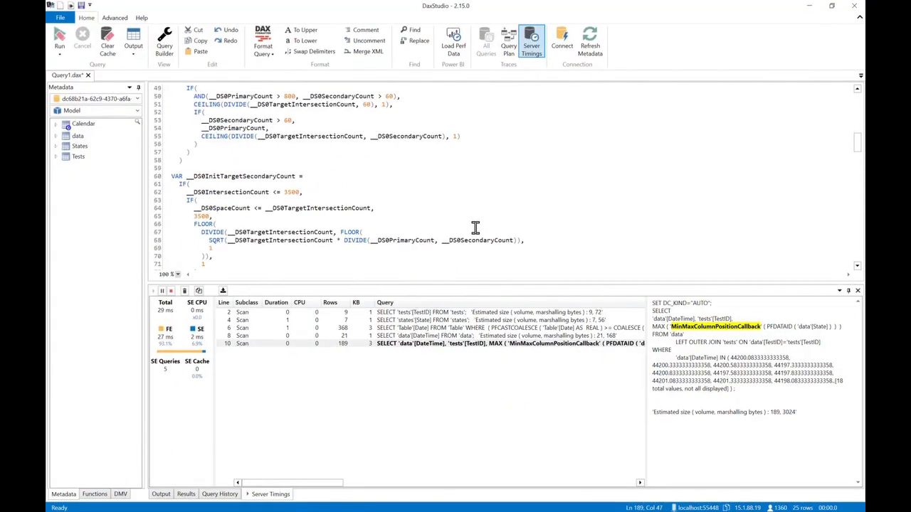
{"action": "key", "text": "ctrl+a"}
{"action": "key", "text": "ctrl+v"}
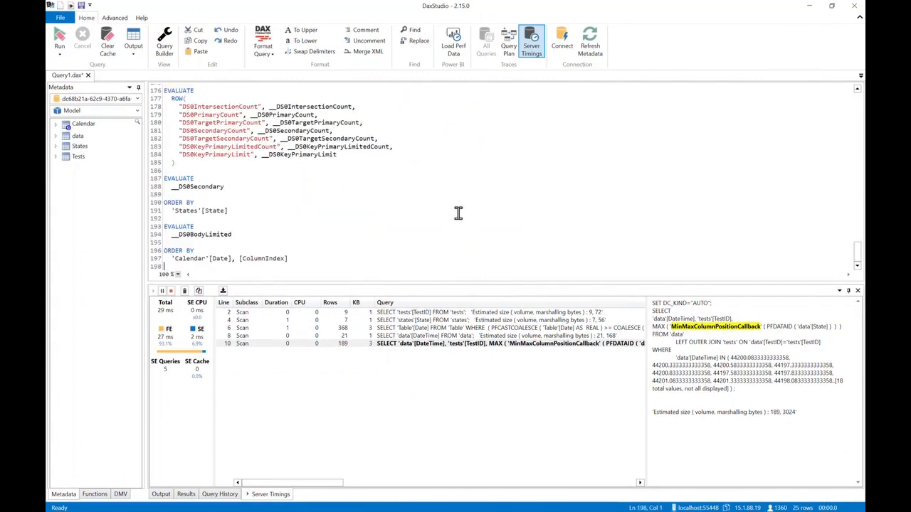
{"action": "scroll", "coordinate": [449, 209], "scroll_direction": "up", "scroll_amount": 16}
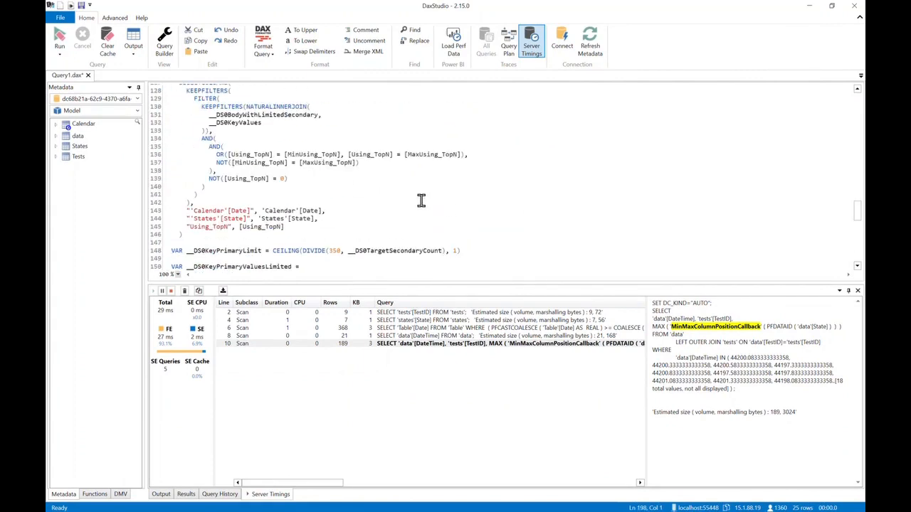
{"action": "scroll", "coordinate": [420, 200], "scroll_direction": "up", "scroll_amount": 6}
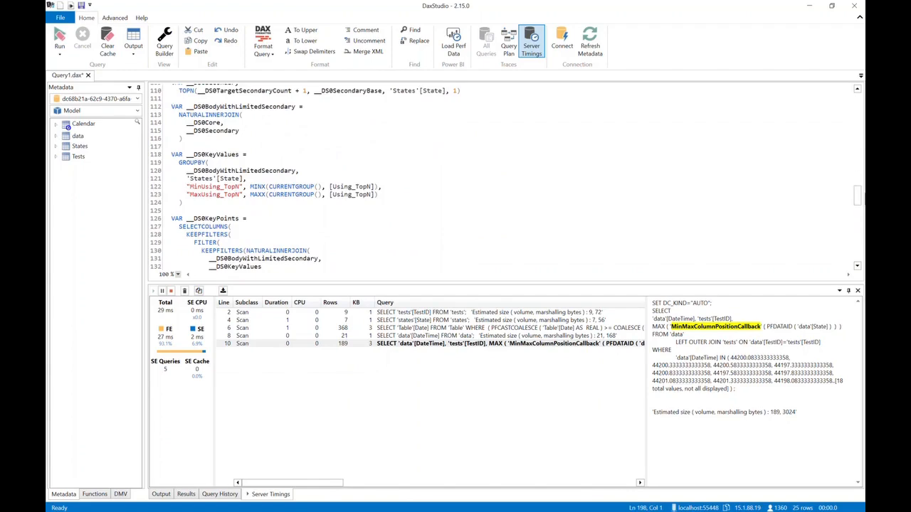
{"action": "scroll", "coordinate": [859, 193], "scroll_direction": "up", "scroll_amount": 2}
{"action": "left_click_drag", "start_coordinate": [860, 194], "coordinate": [847, 103]}
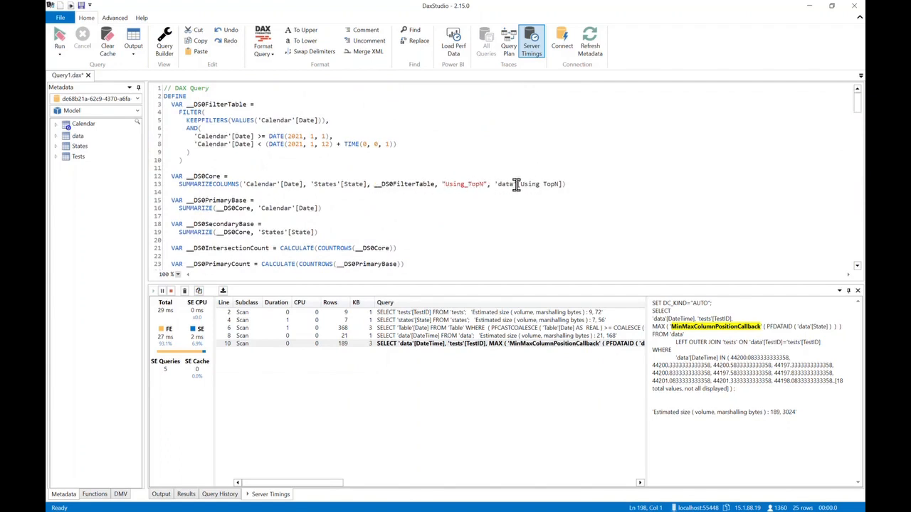
{"action": "left_click_drag", "start_coordinate": [517, 184], "coordinate": [560, 184]}
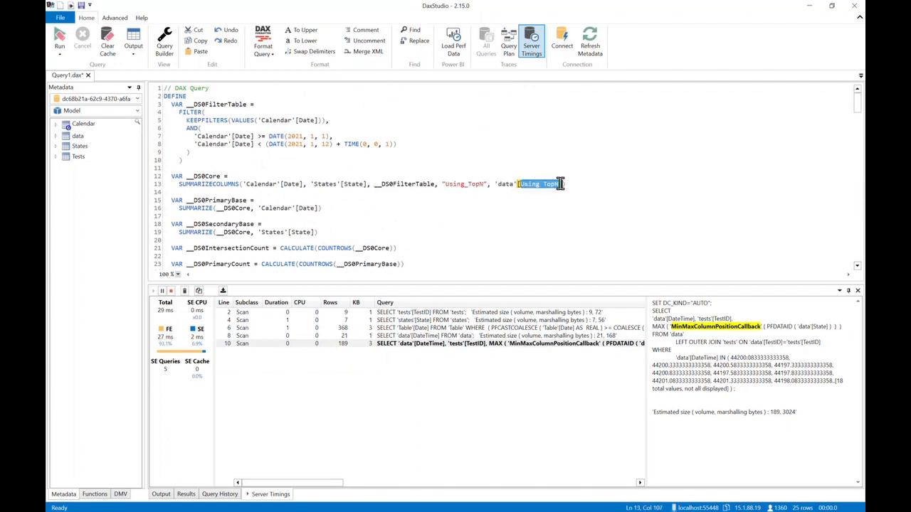
{"action": "left_click", "coordinate": [521, 223]}
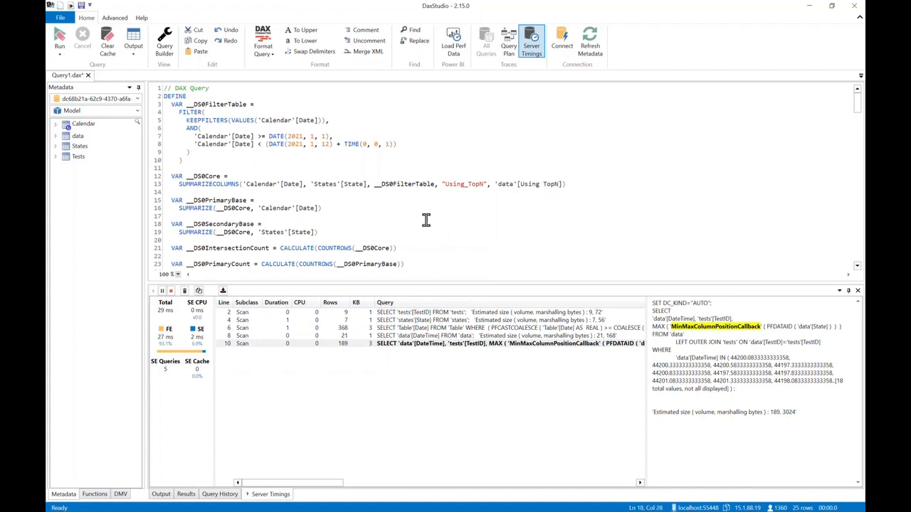
Run the Using TopN query several times with Server Timings active to compare its total duration and storage engine queries
{"action": "left_click", "coordinate": [533, 48]}
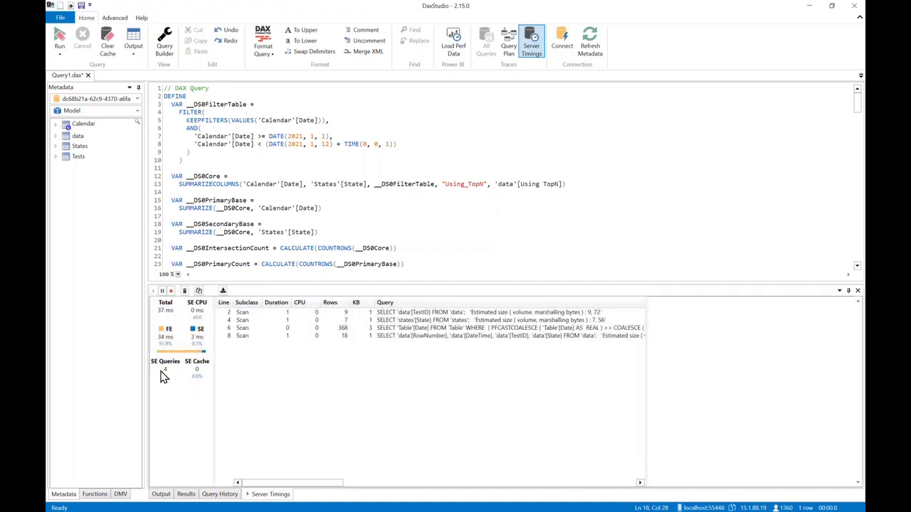
{"action": "mouse_move", "coordinate": [166, 378]}
{"action": "mouse_move", "coordinate": [161, 316]}
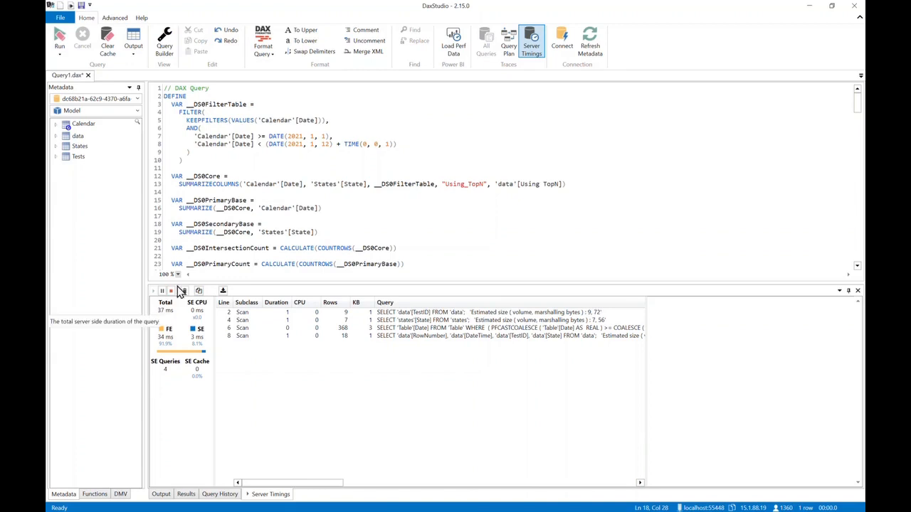
{"action": "left_click", "coordinate": [60, 37]}
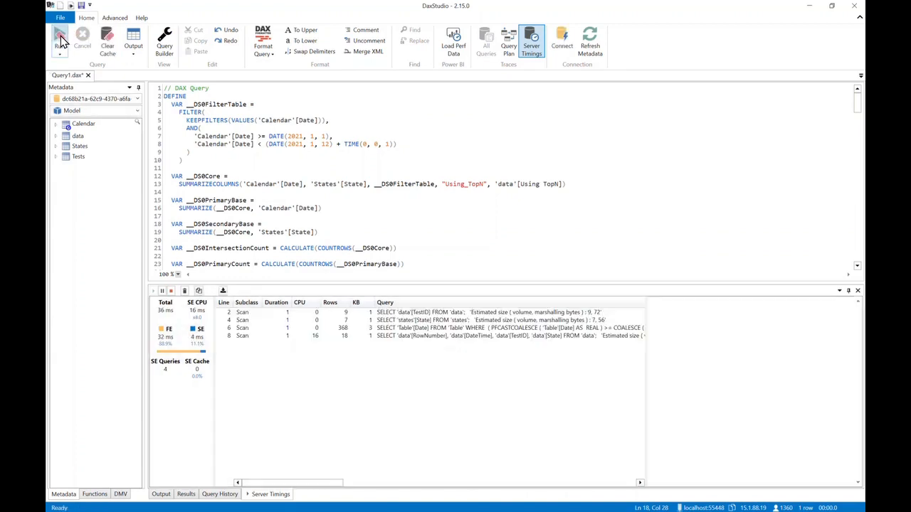
{"action": "left_click", "coordinate": [61, 35]}
Switch to Power BI Desktop, show the full Using TopN formula and examine its TOPN call and the filtered 'data' table inside
{"action": "key", "text": "alt+Tab"}
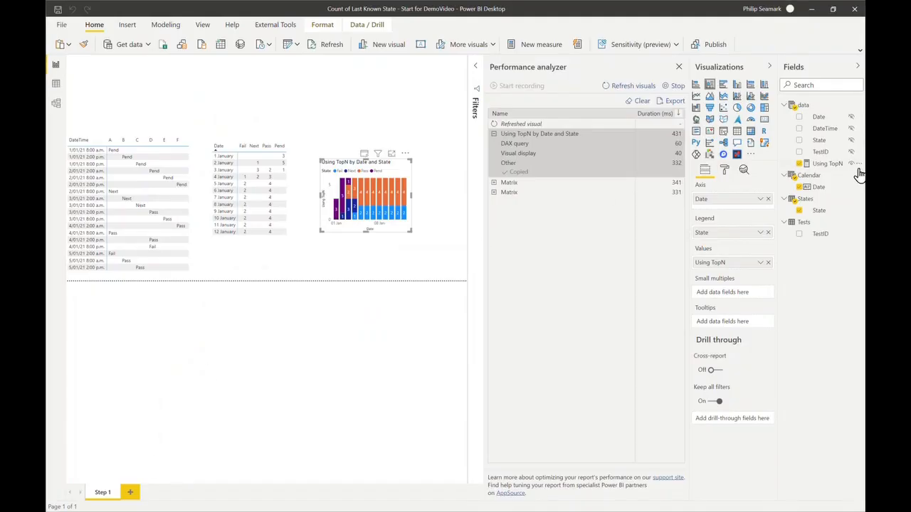
{"action": "left_click", "coordinate": [826, 168]}
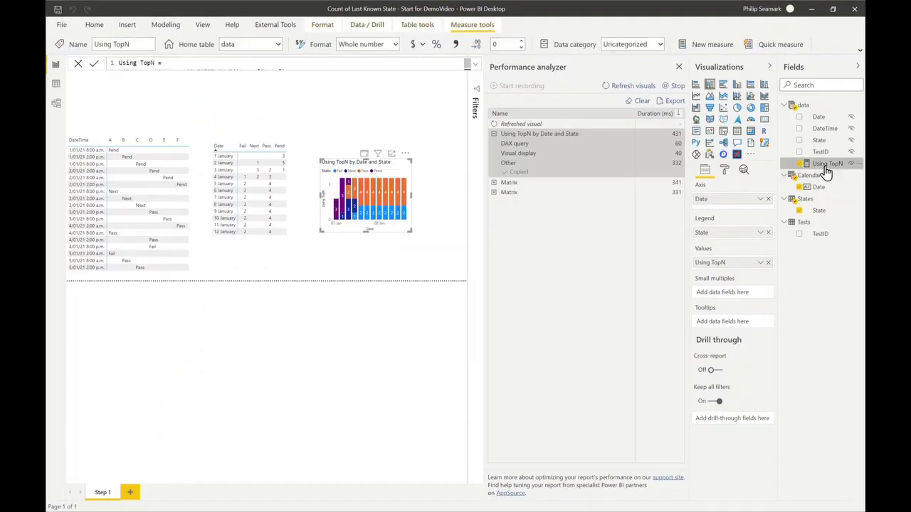
{"action": "left_click", "coordinate": [475, 66]}
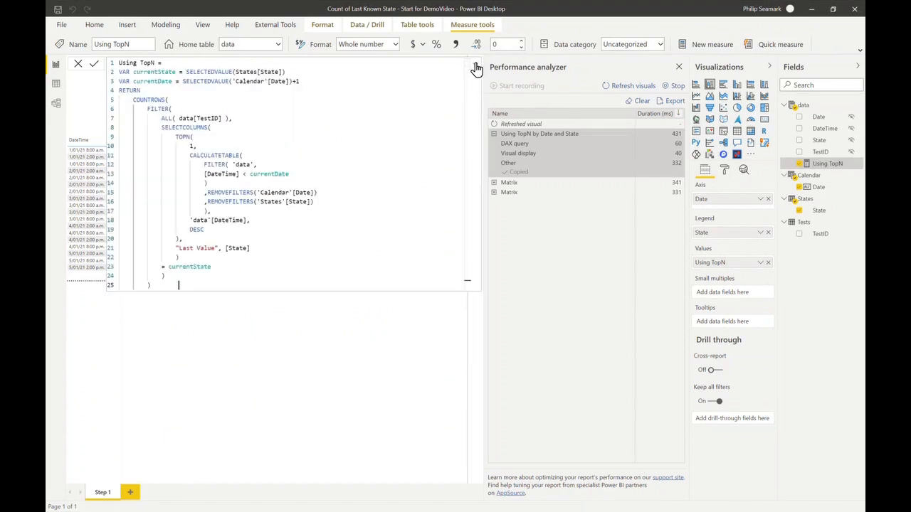
{"action": "left_click", "coordinate": [179, 136]}
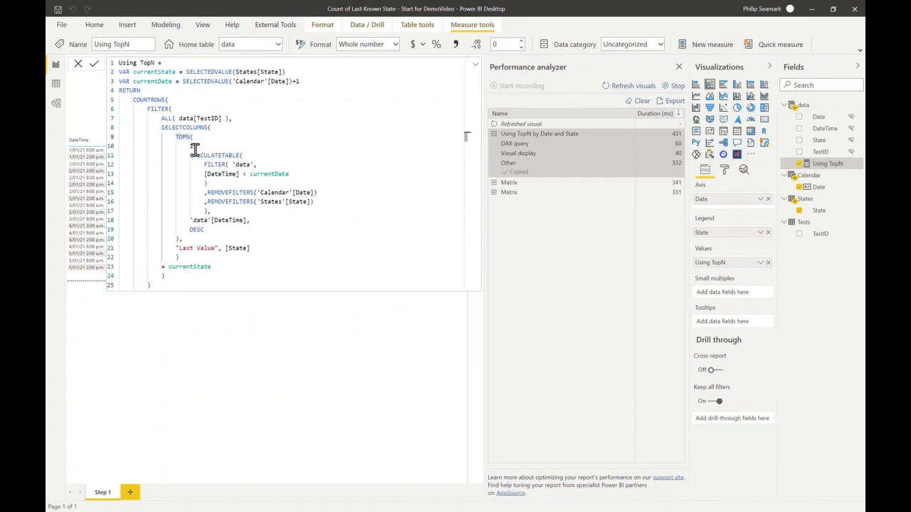
{"action": "double_click", "coordinate": [193, 156]}
{"action": "double_click", "coordinate": [242, 165]}
{"action": "left_click", "coordinate": [193, 150]}
{"action": "type", "text": "1,"}
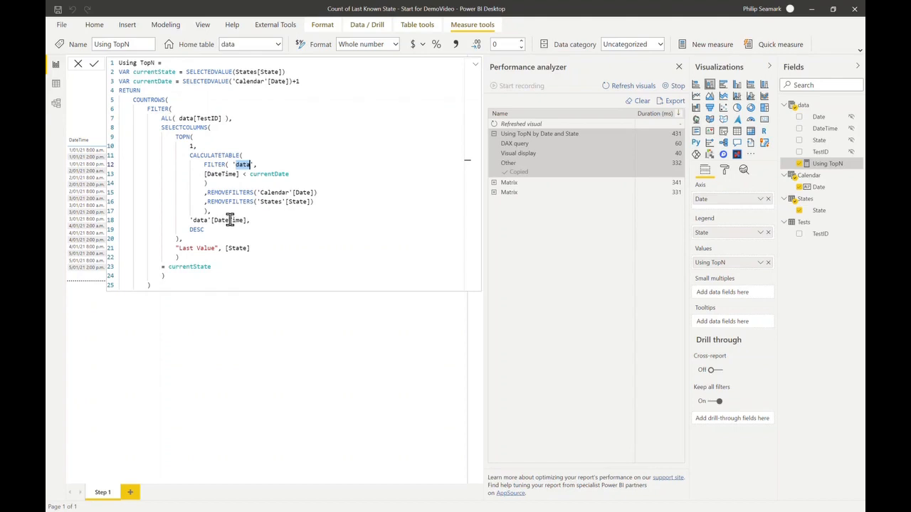
Review how SELECTCOLUMNS extracts [State] from the TOPN row sorted by 'data'[DateTime] descending, and the enclosing COUNTROWS and FILTER
{"action": "double_click", "coordinate": [181, 128]}
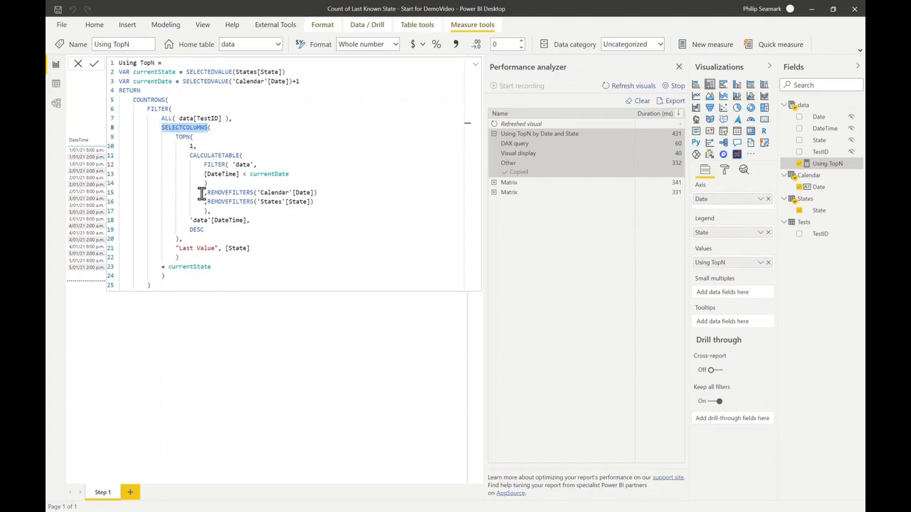
{"action": "left_click", "coordinate": [238, 248]}
{"action": "left_click_drag", "start_coordinate": [176, 137], "coordinate": [195, 144]}
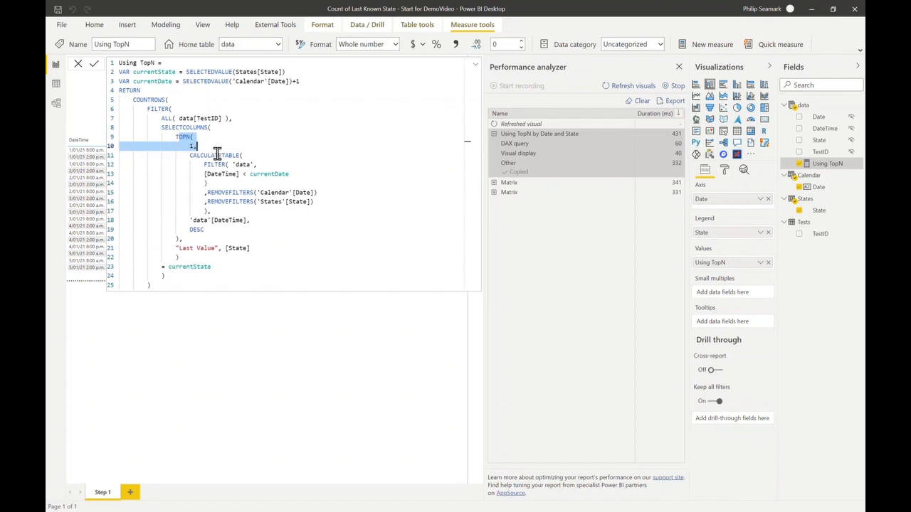
{"action": "double_click", "coordinate": [217, 155]}
{"action": "double_click", "coordinate": [197, 228]}
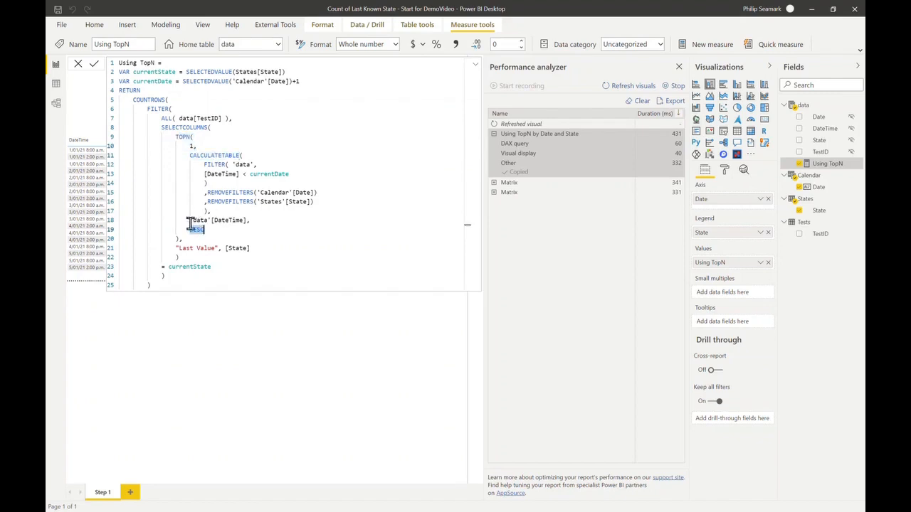
{"action": "left_click_drag", "start_coordinate": [190, 220], "coordinate": [256, 223]}
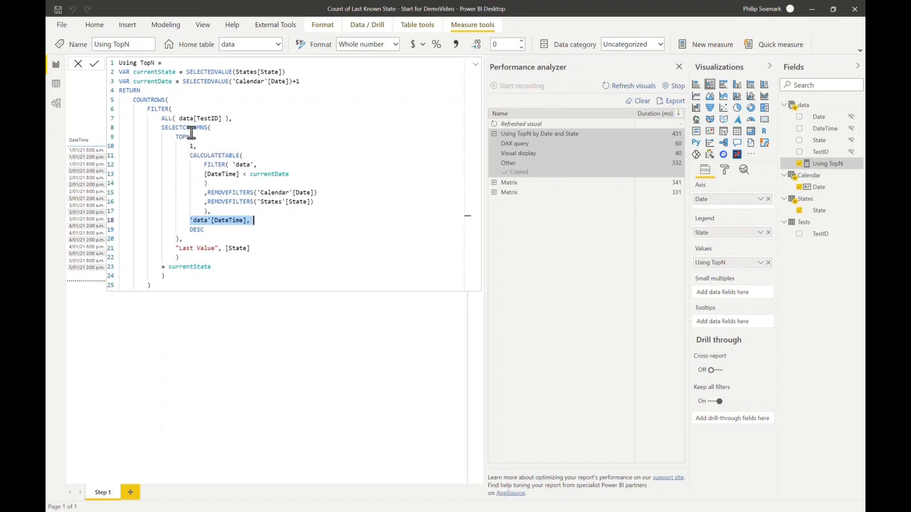
{"action": "double_click", "coordinate": [191, 127]}
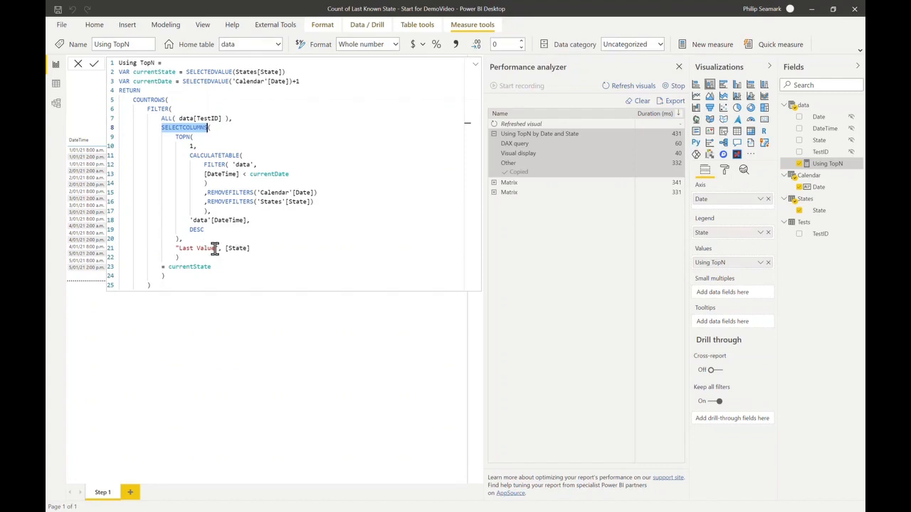
{"action": "left_click_drag", "start_coordinate": [215, 247], "coordinate": [179, 247]}
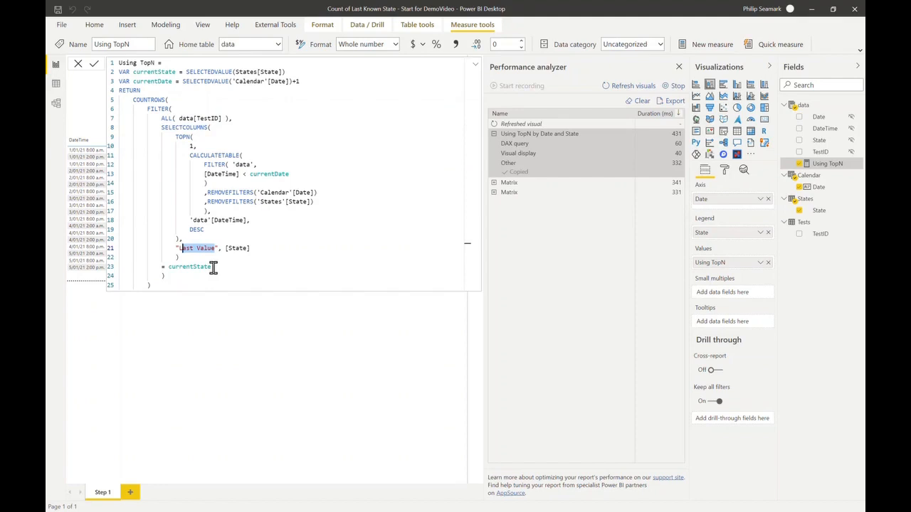
{"action": "left_click_drag", "start_coordinate": [112, 101], "coordinate": [112, 112]}
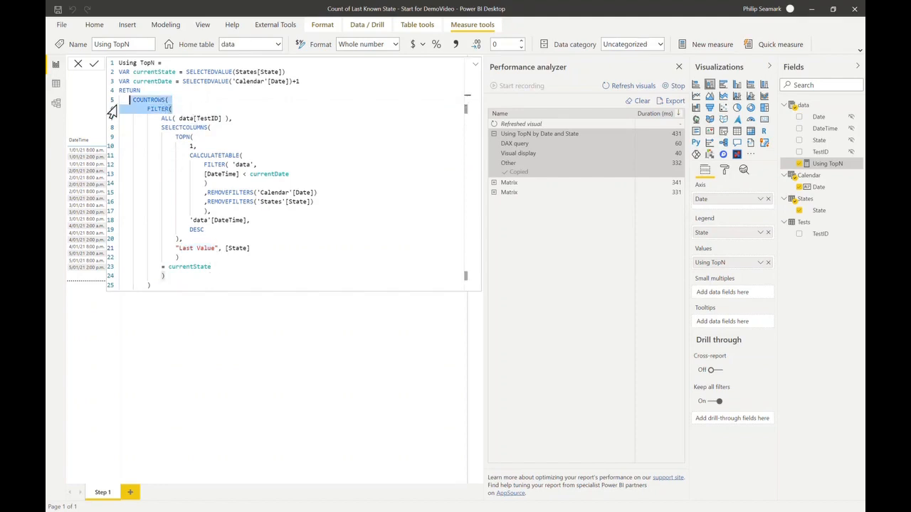
Examine the Using TopN formula's FILTER over ALL( data[TestID] ), its SELECTCOLUMNS block compared with currentState, and the outer COUNTROWS
{"action": "left_click", "coordinate": [112, 109]}
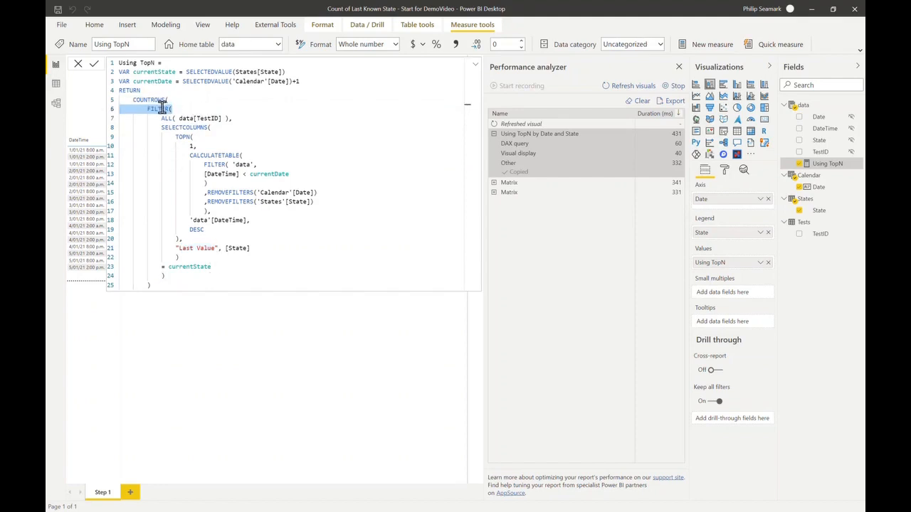
{"action": "left_click_drag", "start_coordinate": [158, 118], "coordinate": [227, 119]}
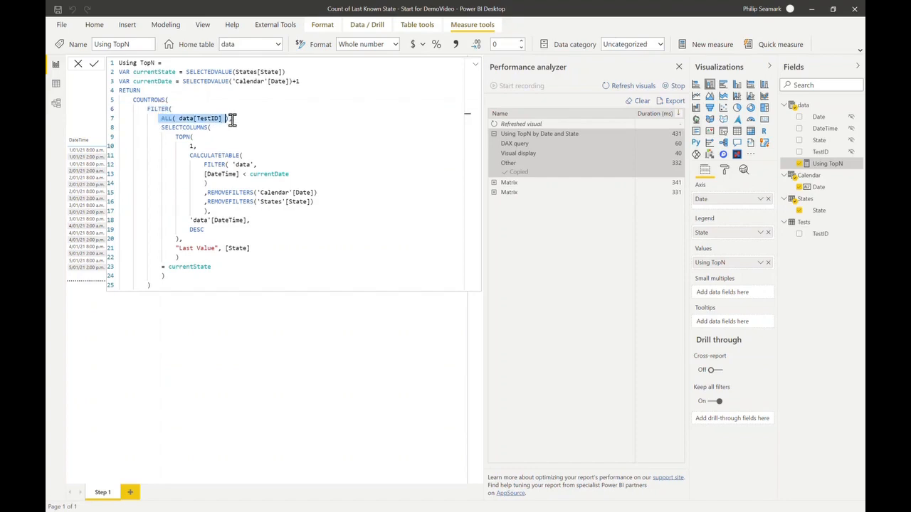
{"action": "left_click", "coordinate": [161, 128]}
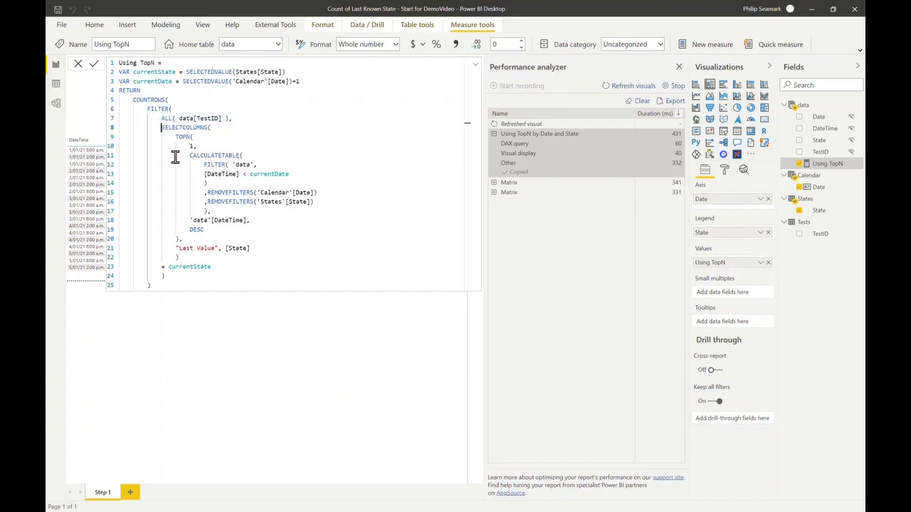
{"action": "left_click_drag", "start_coordinate": [175, 157], "coordinate": [221, 258]}
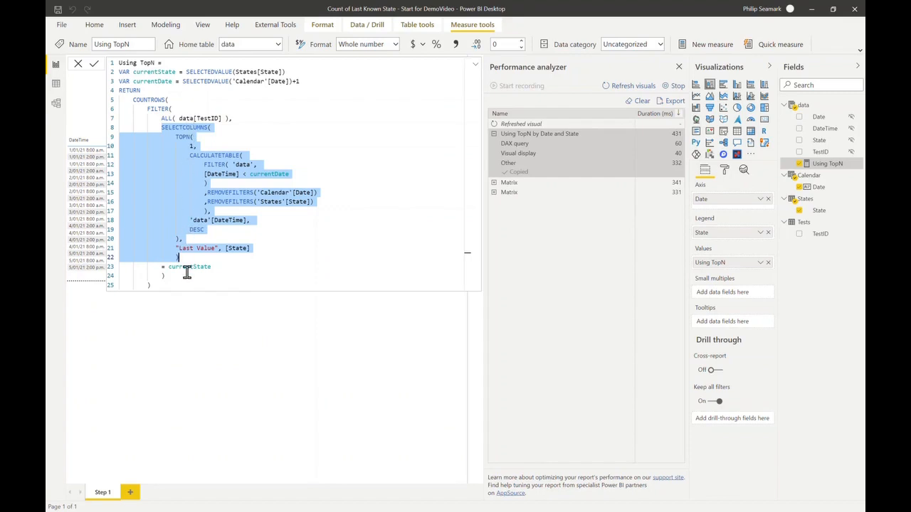
{"action": "double_click", "coordinate": [158, 100]}
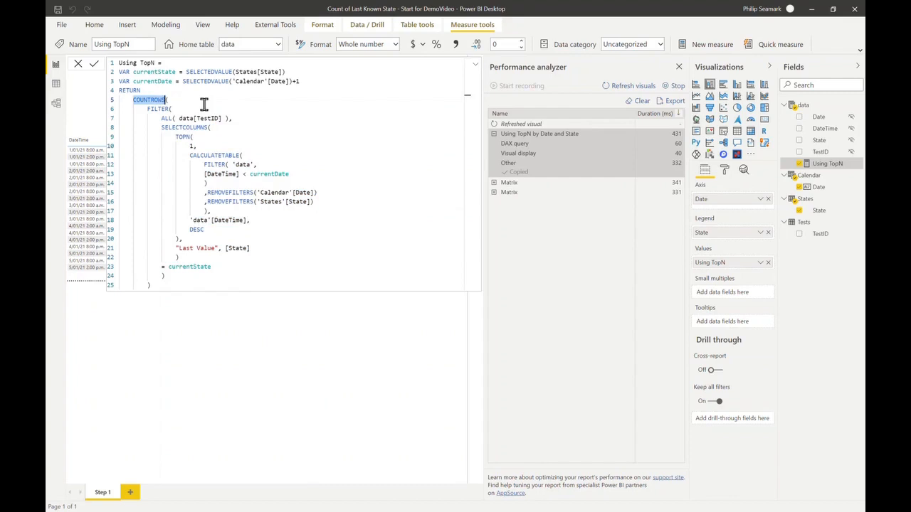
Collapse the Using TopN formula and return to the stacked column chart by Date and State on the report page
{"action": "left_click", "coordinate": [475, 70]}
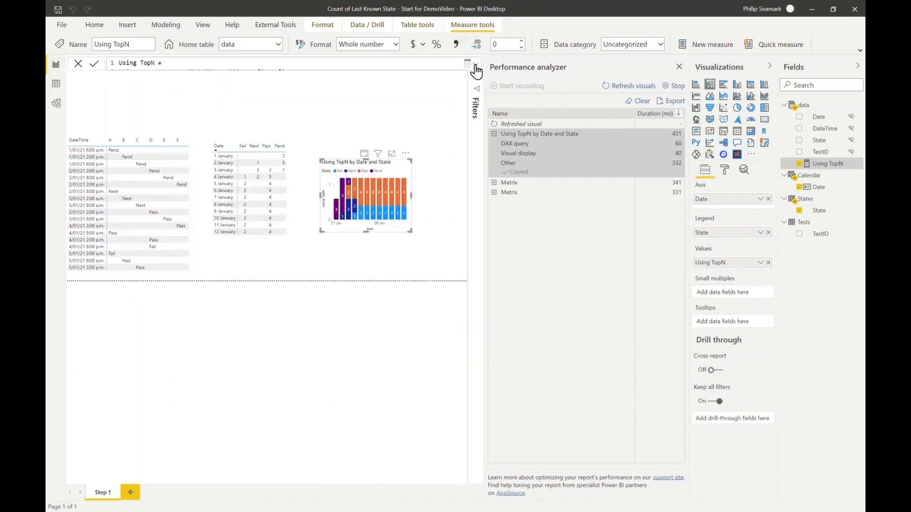
{"action": "left_click", "coordinate": [389, 229]}
{"action": "left_click", "coordinate": [388, 226]}
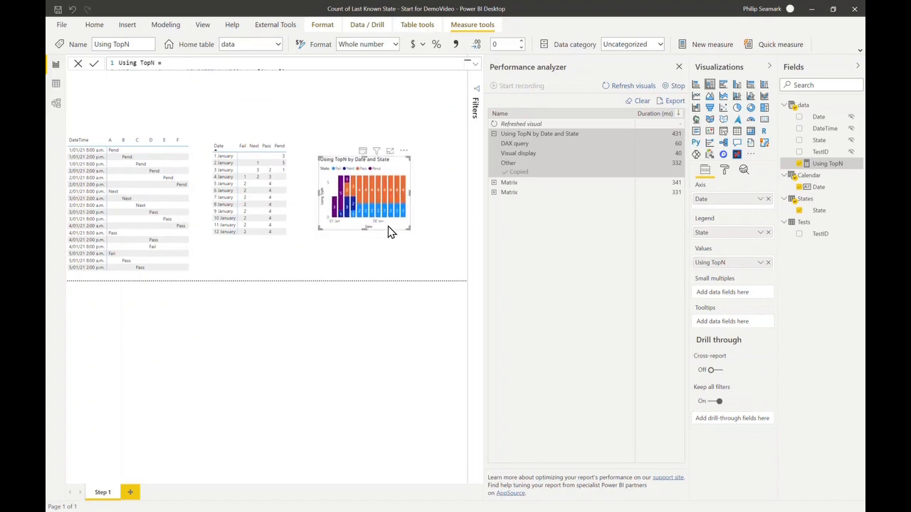